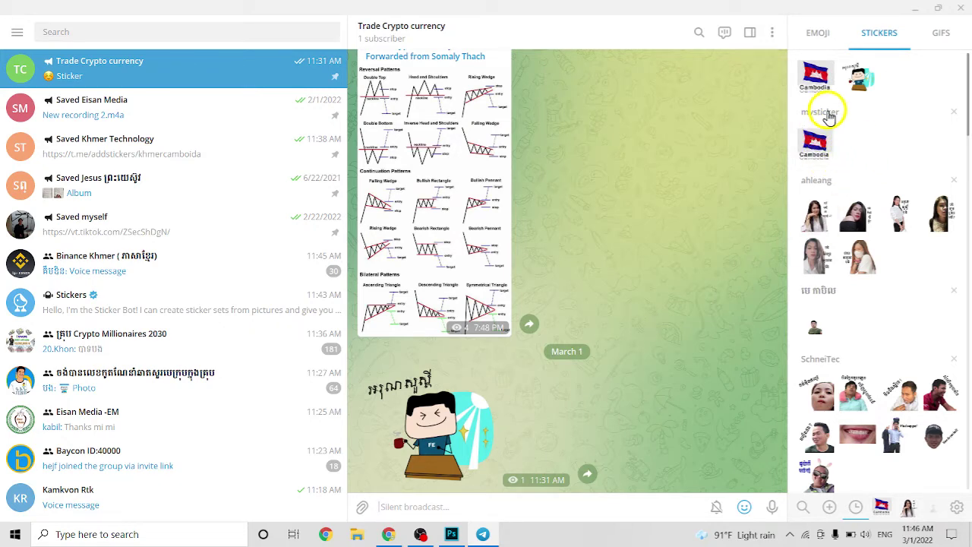
- Preview and close the mysticker set's two Cambodia flag stickers, then minimize Telegram
{"action": "left_click", "coordinate": [828, 112]}
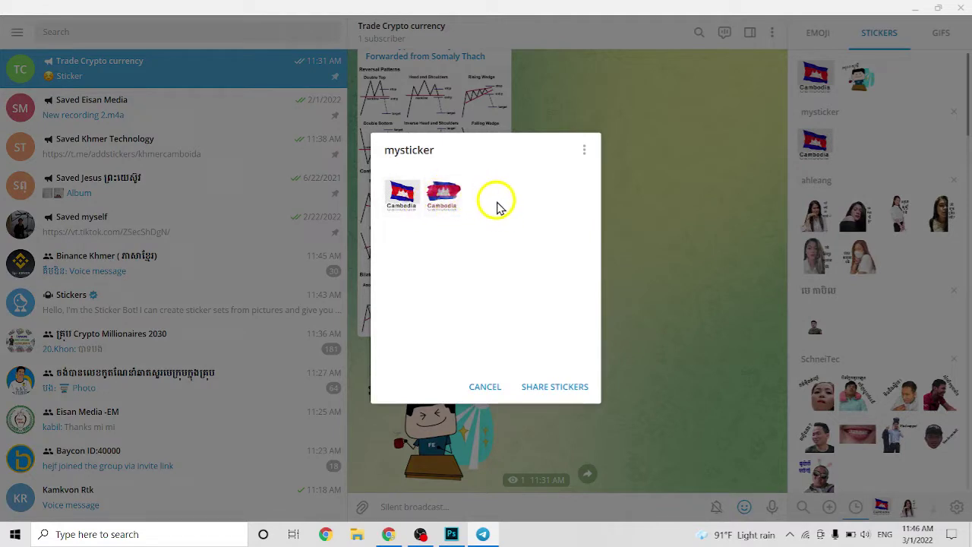
{"action": "left_click", "coordinate": [493, 386]}
{"action": "left_click", "coordinate": [914, 9]}
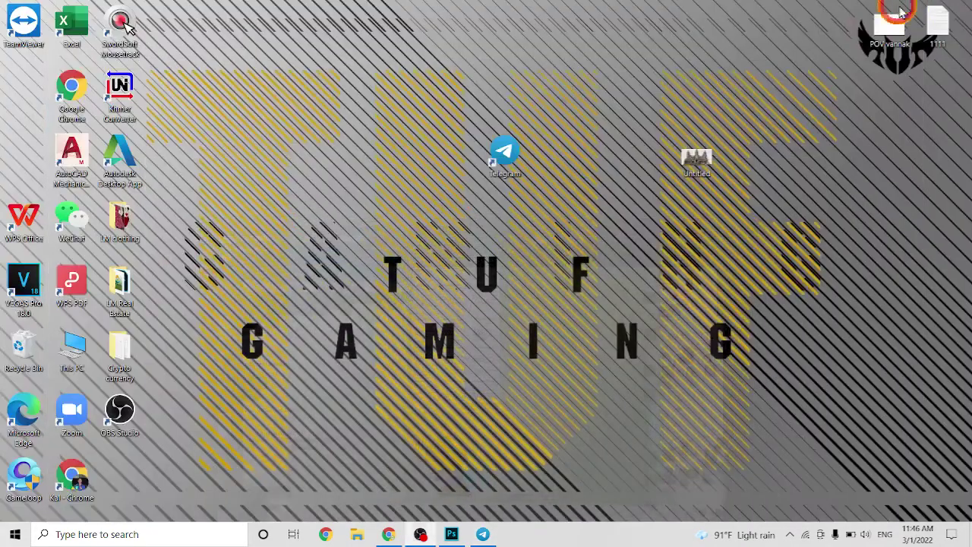
- Move the Untitled image icon beside the Telegram shortcut and restore the Telegram window
{"action": "left_click_drag", "start_coordinate": [658, 135], "coordinate": [753, 200]}
{"action": "left_click_drag", "start_coordinate": [694, 173], "coordinate": [599, 156]}
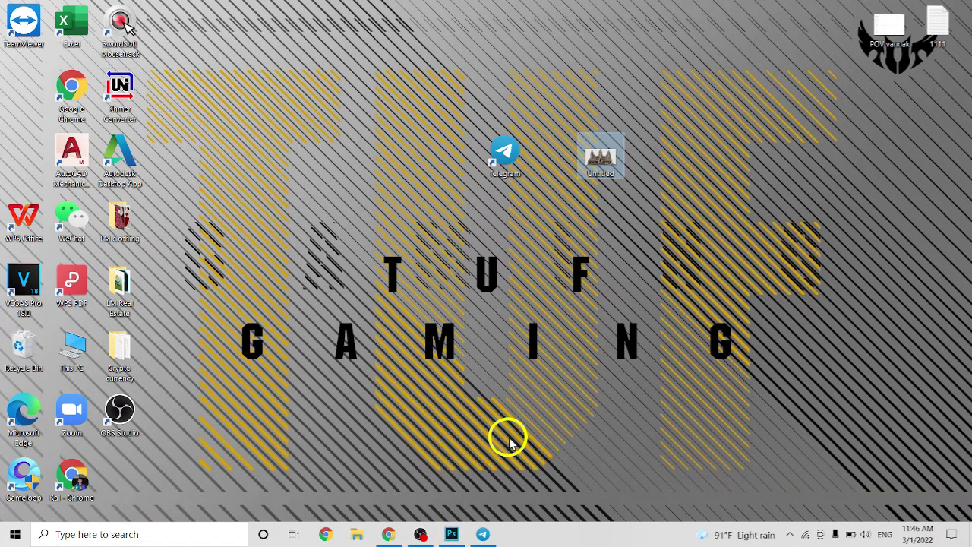
{"action": "left_click_drag", "start_coordinate": [466, 97], "coordinate": [563, 216]}
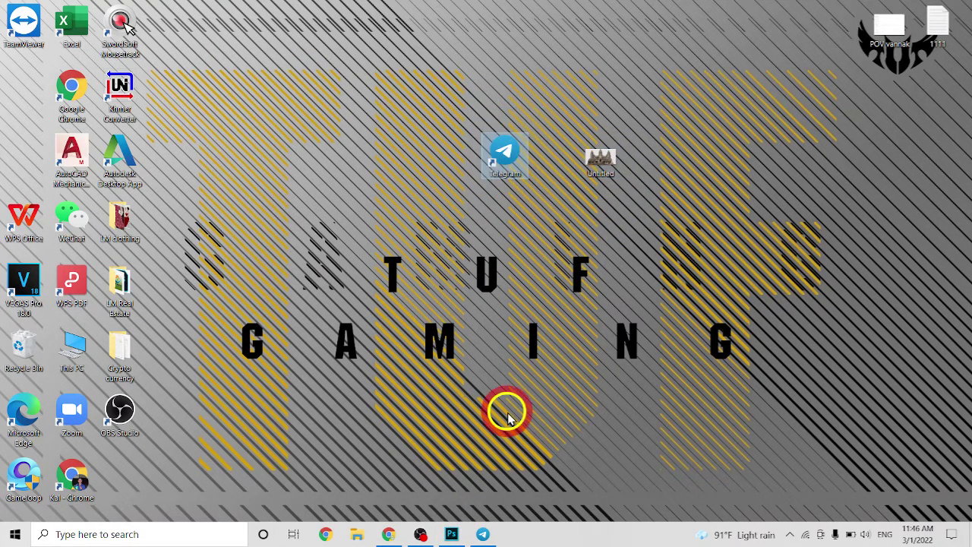
{"action": "left_click", "coordinate": [482, 534]}
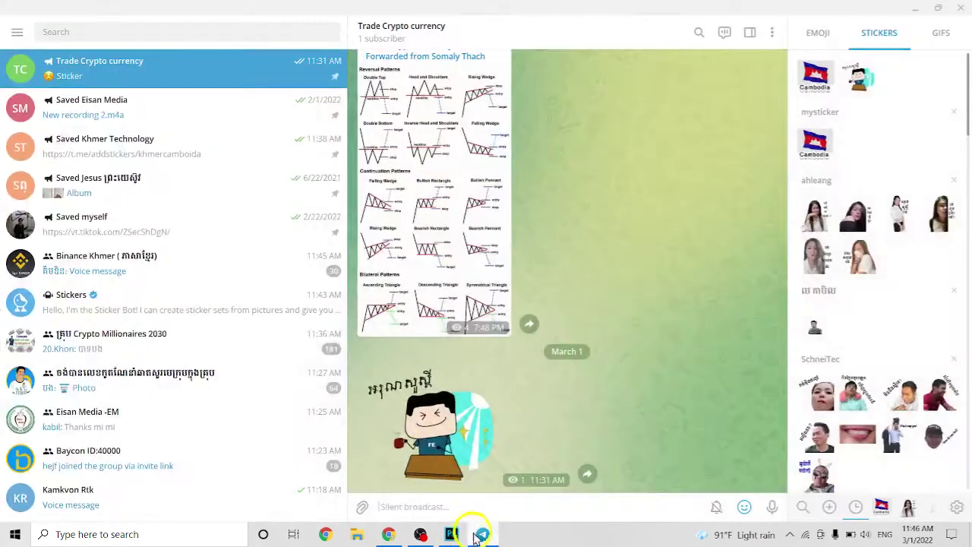
- Search chats for '/stic', open the Stickers bot chat, and type /add as a message
{"action": "left_click", "coordinate": [76, 31]}
{"action": "type", "text": "/s"}
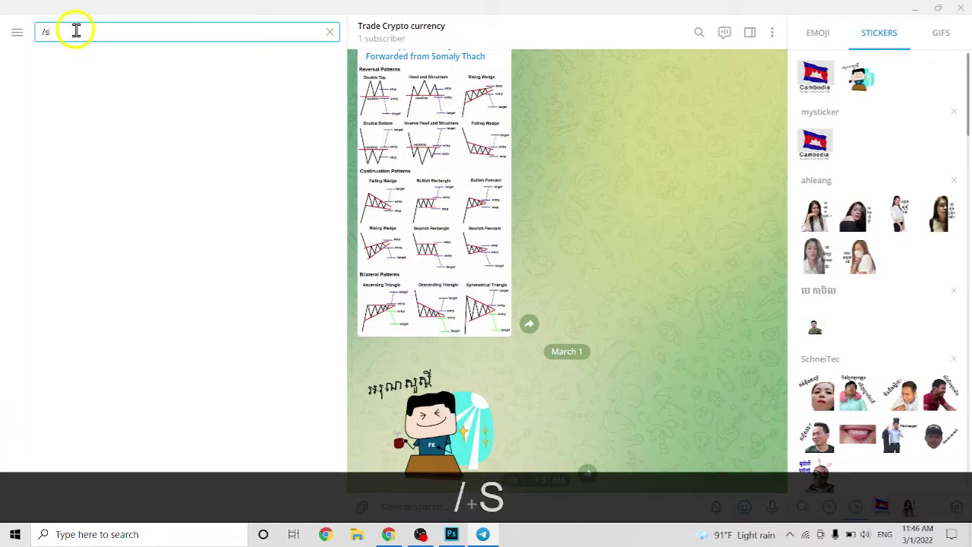
{"action": "type", "text": "t"}
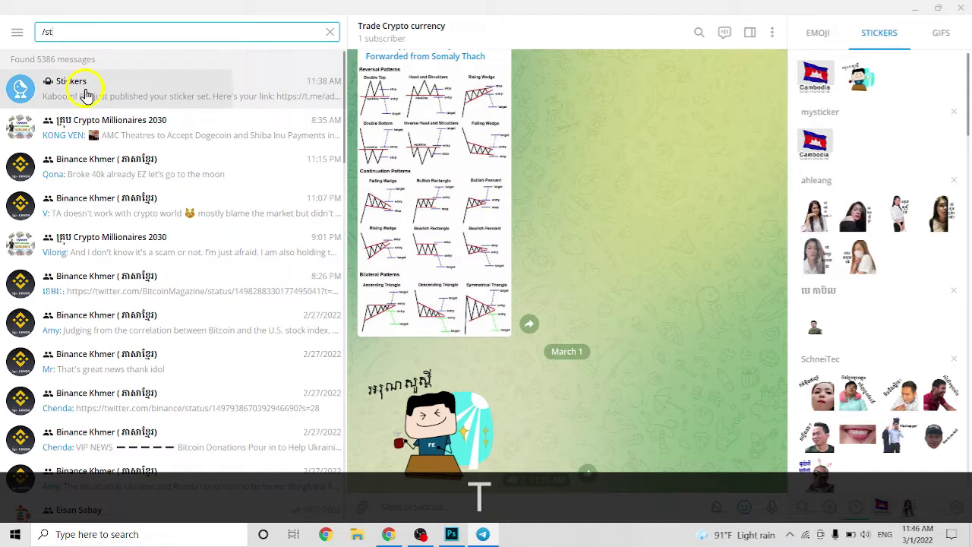
{"action": "left_click", "coordinate": [76, 161]}
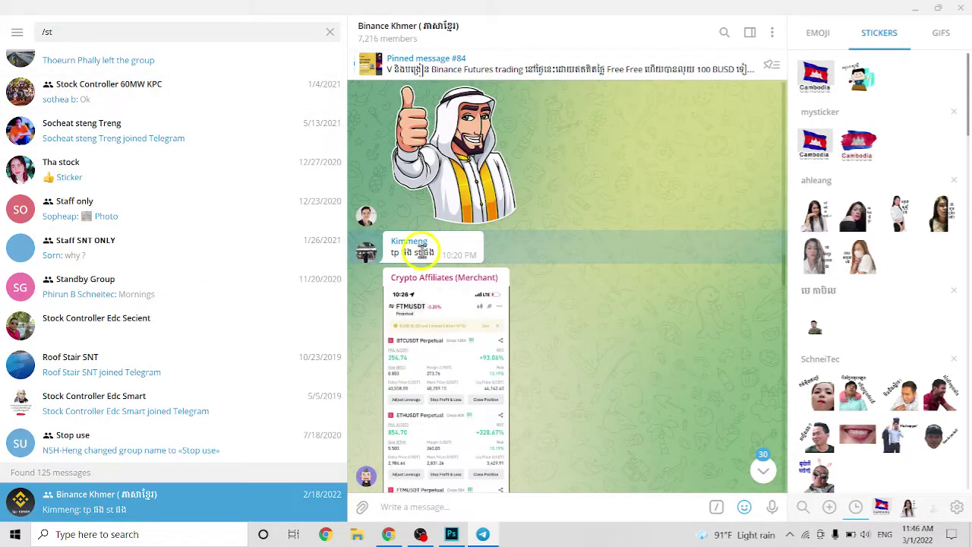
{"action": "left_click", "coordinate": [330, 32]}
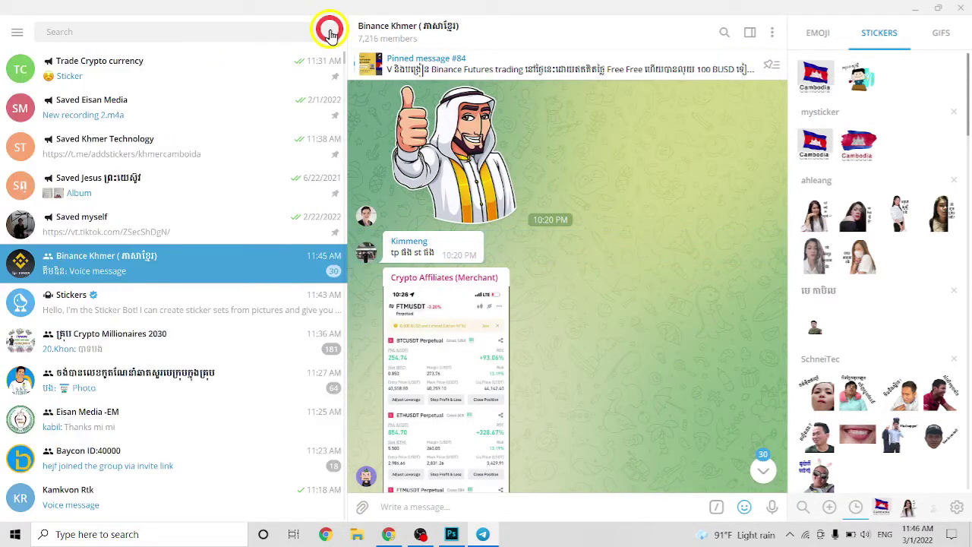
{"action": "left_click", "coordinate": [171, 31]}
{"action": "type", "text": "/st"}
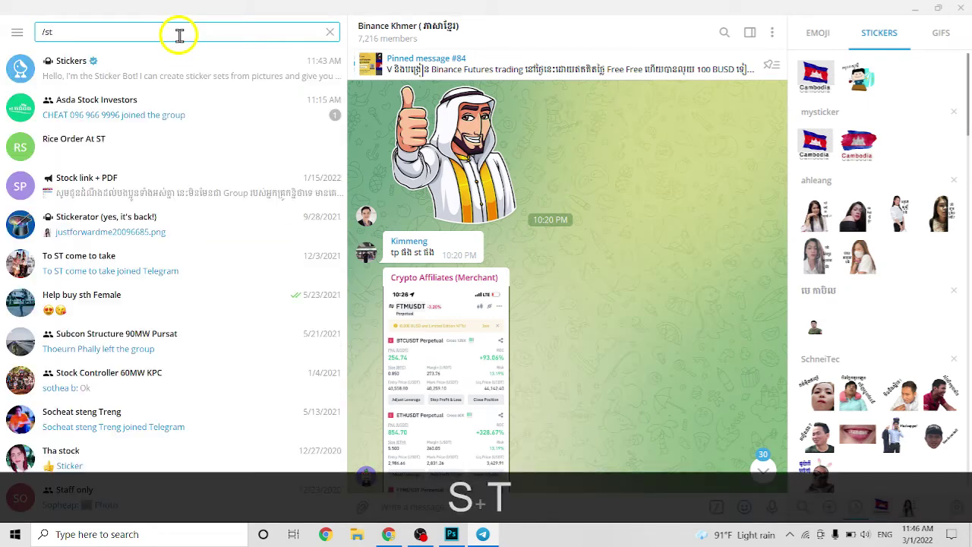
{"action": "type", "text": "ic"}
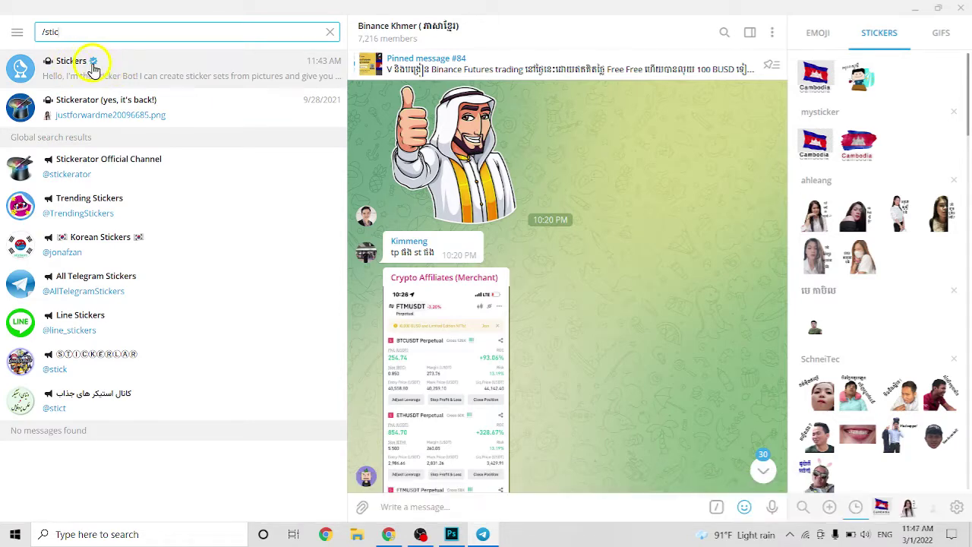
{"action": "left_click", "coordinate": [92, 69]}
{"action": "type", "text": "/add"}
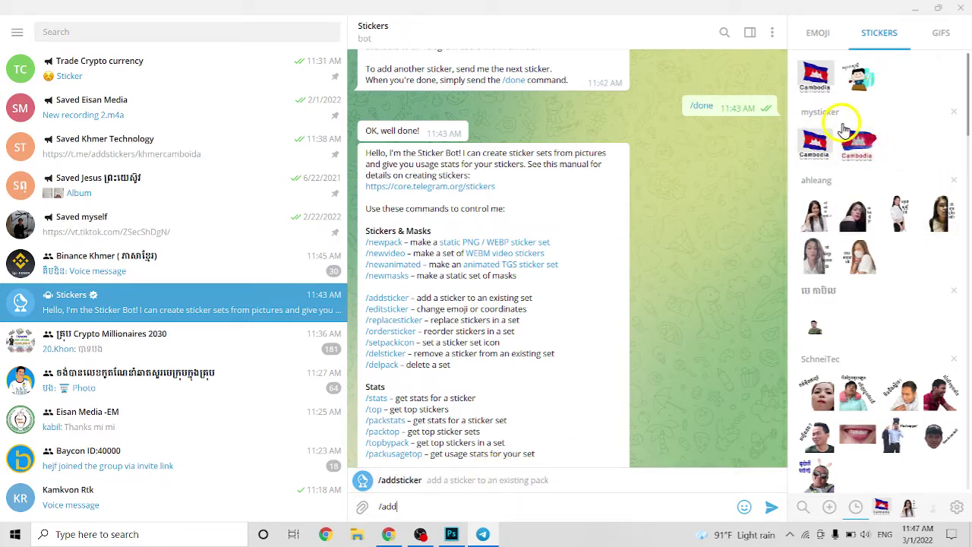
- Send /addsticker, choose the khmercamboida set, and review the bot's 512×512 PNG requirements
{"action": "left_click", "coordinate": [486, 482]}
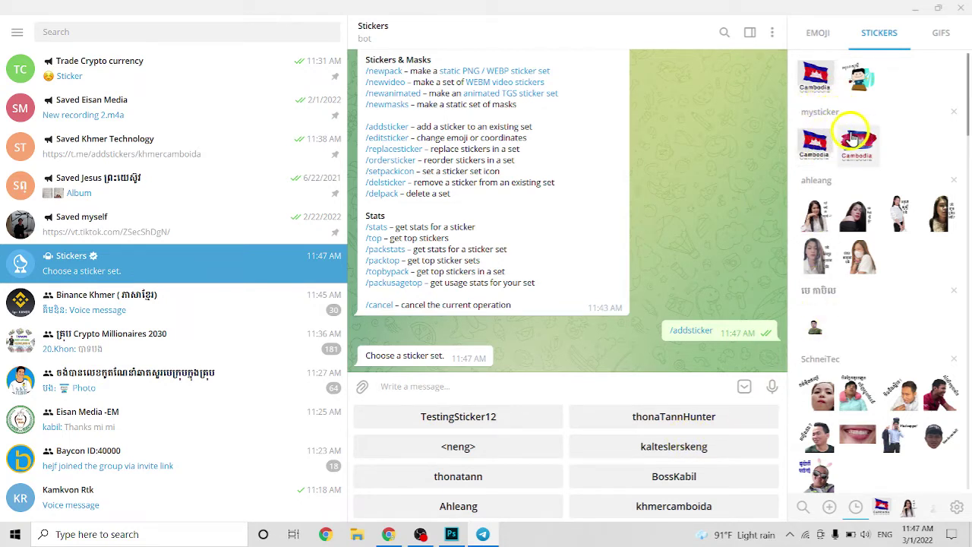
{"action": "left_click", "coordinate": [674, 506]}
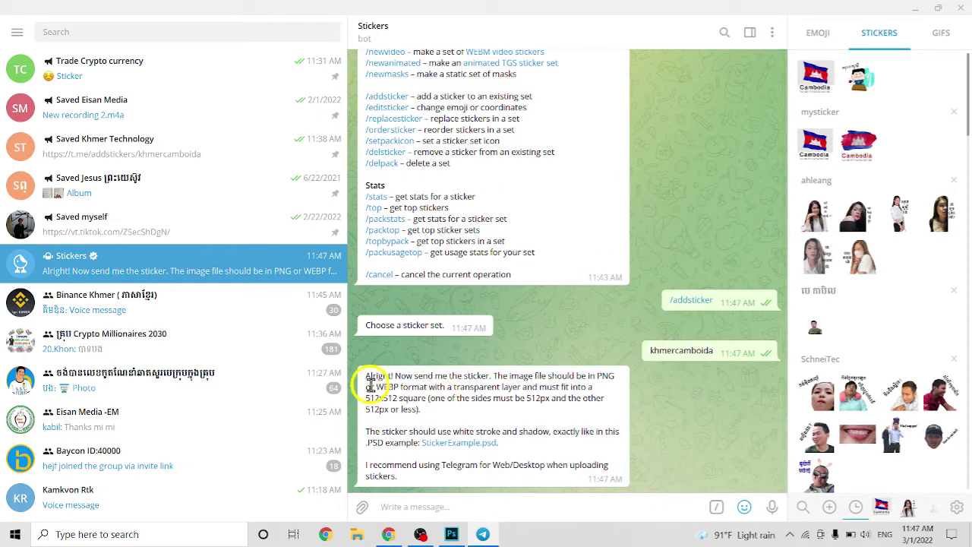
{"action": "left_click_drag", "start_coordinate": [368, 377], "coordinate": [420, 410]}
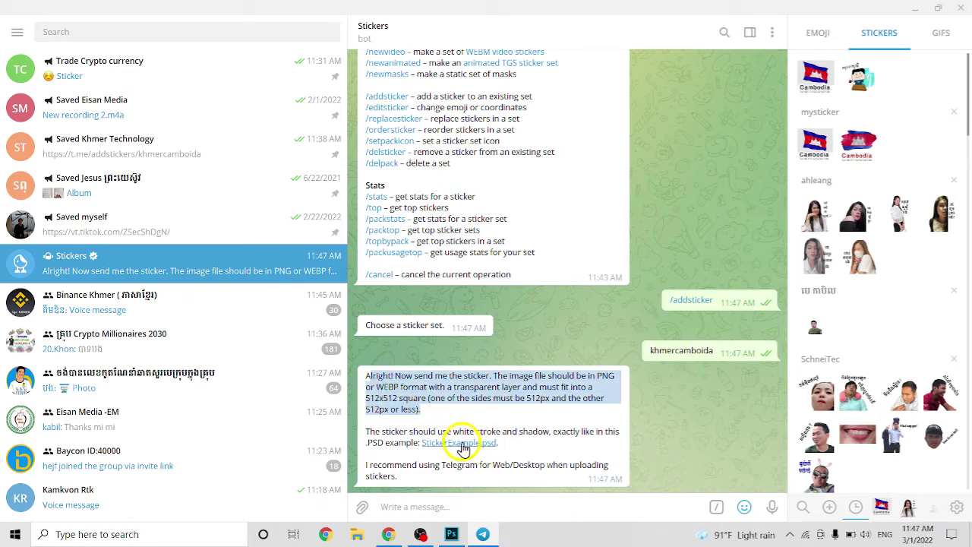
{"action": "left_click", "coordinate": [451, 534]}
- Create a transparent 512 × 512 px document at 300 pixels/inch
{"action": "left_click", "coordinate": [58, 160]}
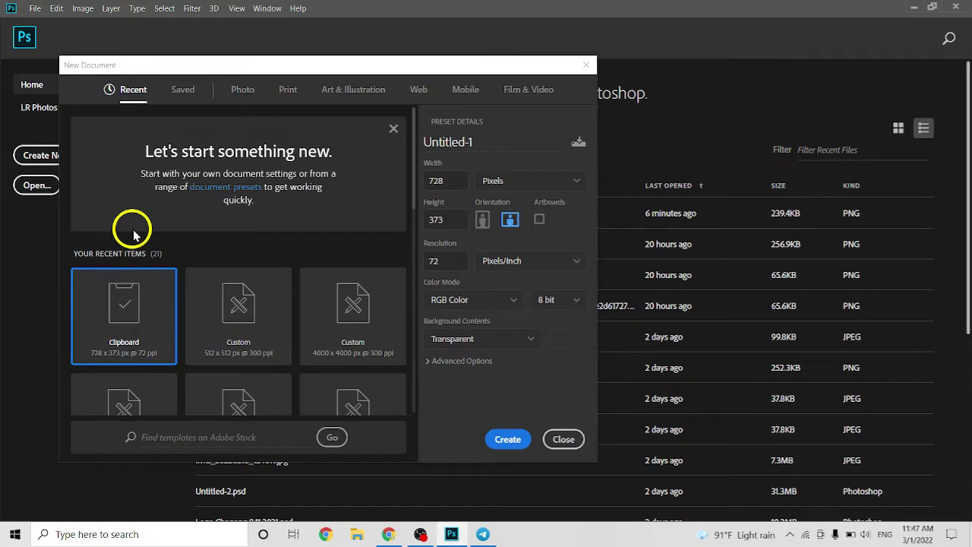
{"action": "double_click", "coordinate": [456, 184]}
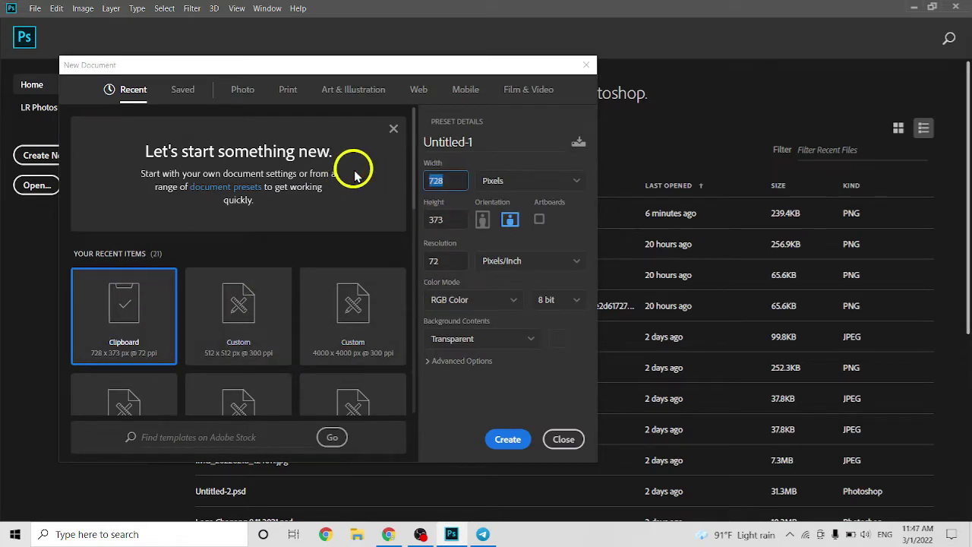
{"action": "type", "text": "512"}
{"action": "double_click", "coordinate": [446, 219]}
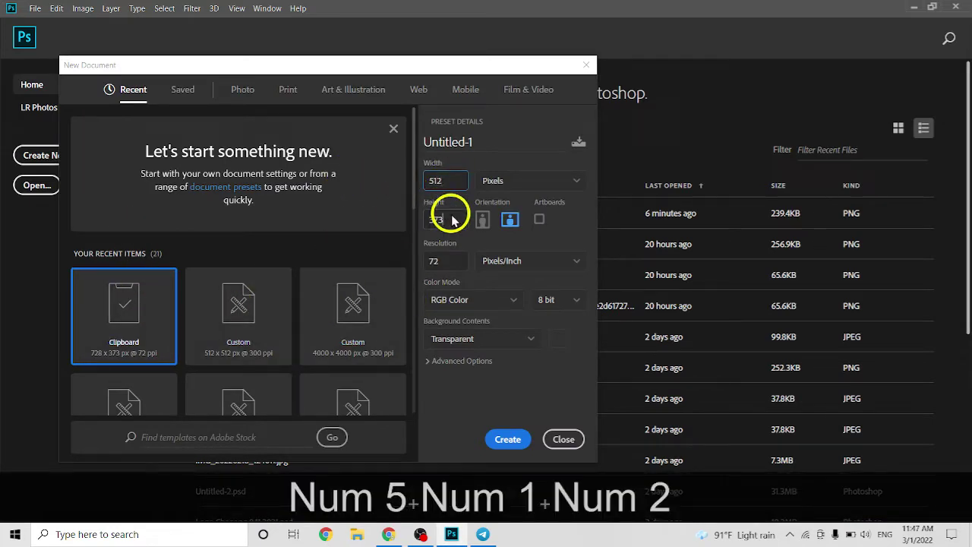
{"action": "type", "text": "512"}
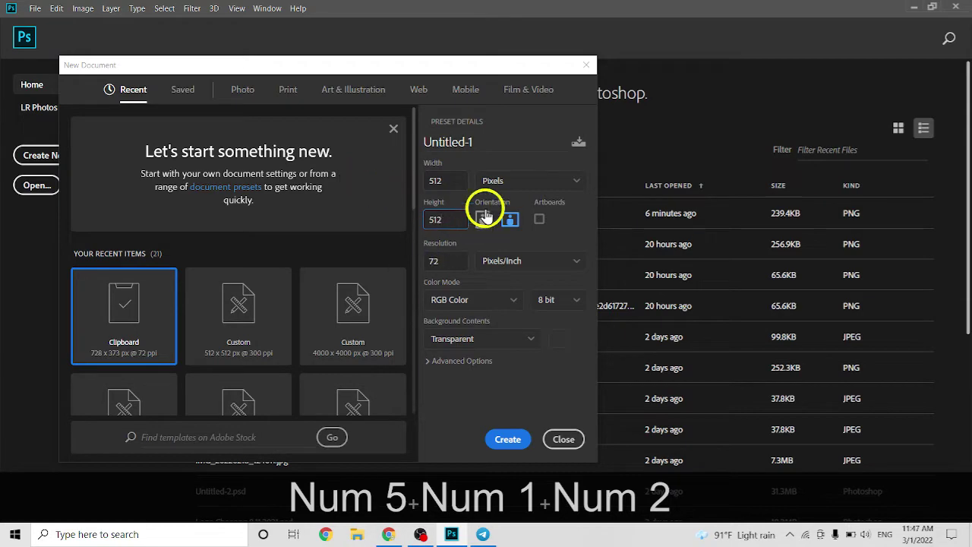
{"action": "double_click", "coordinate": [450, 262]}
{"action": "type", "text": "300"}
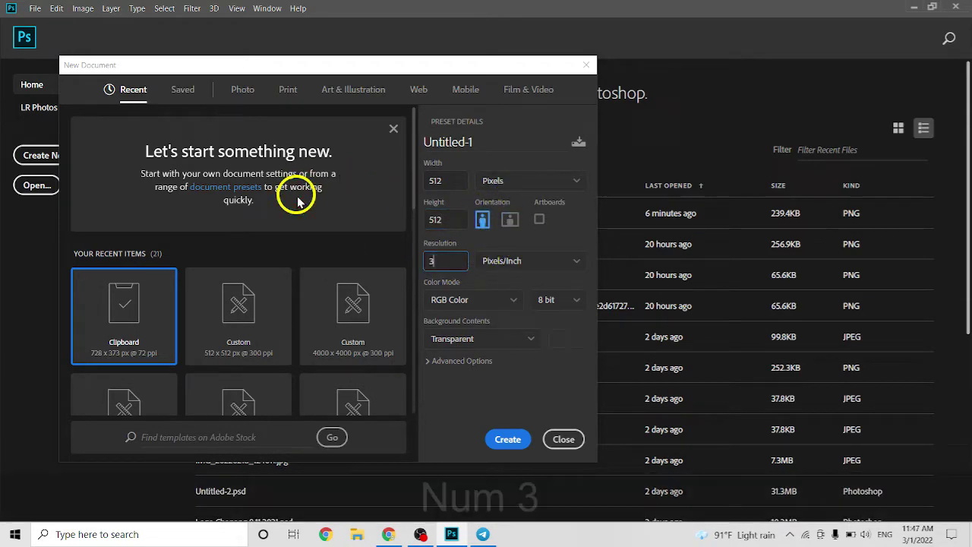
{"action": "left_click", "coordinate": [509, 440]}
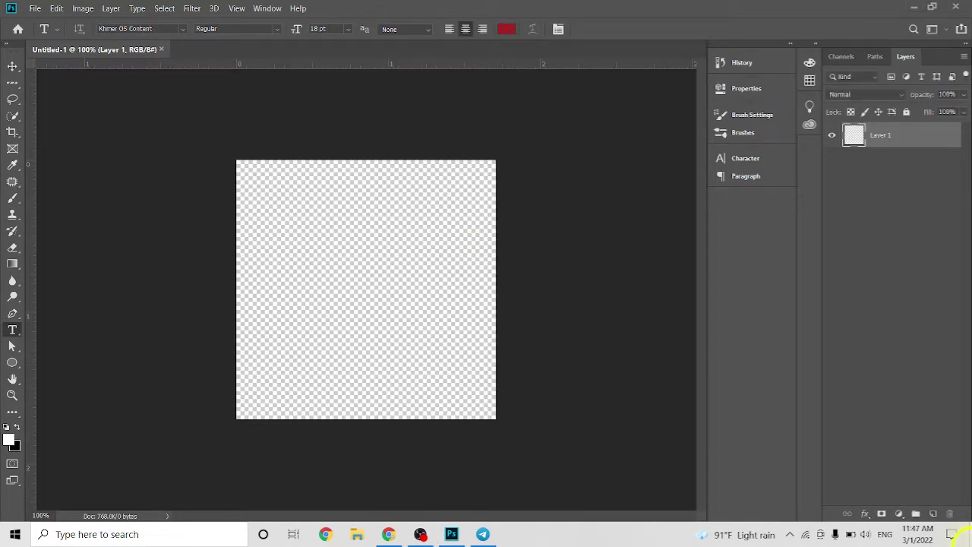
- View the Untitled image from the desktop in the image viewer, then return to Photoshop
{"action": "left_click", "coordinate": [451, 534]}
{"action": "double_click", "coordinate": [600, 161]}
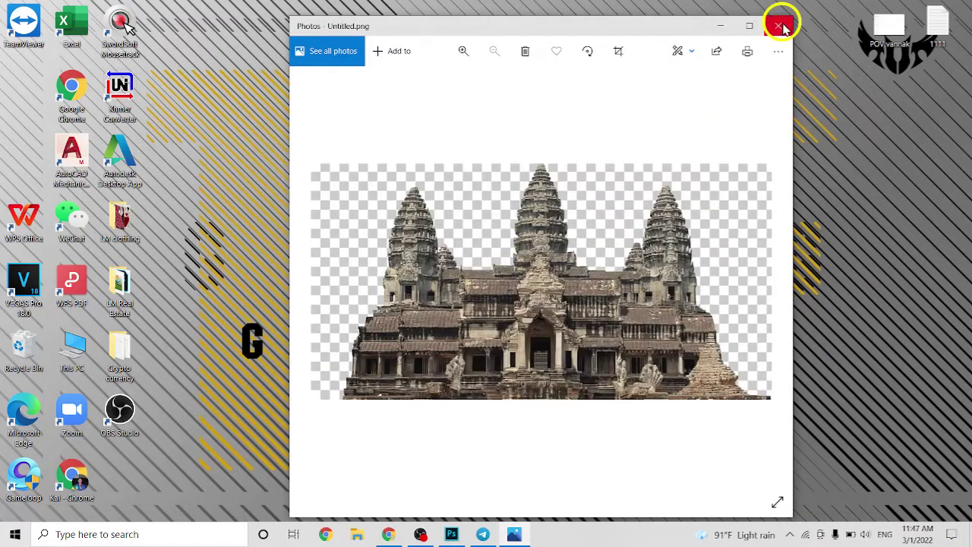
{"action": "left_click", "coordinate": [780, 22]}
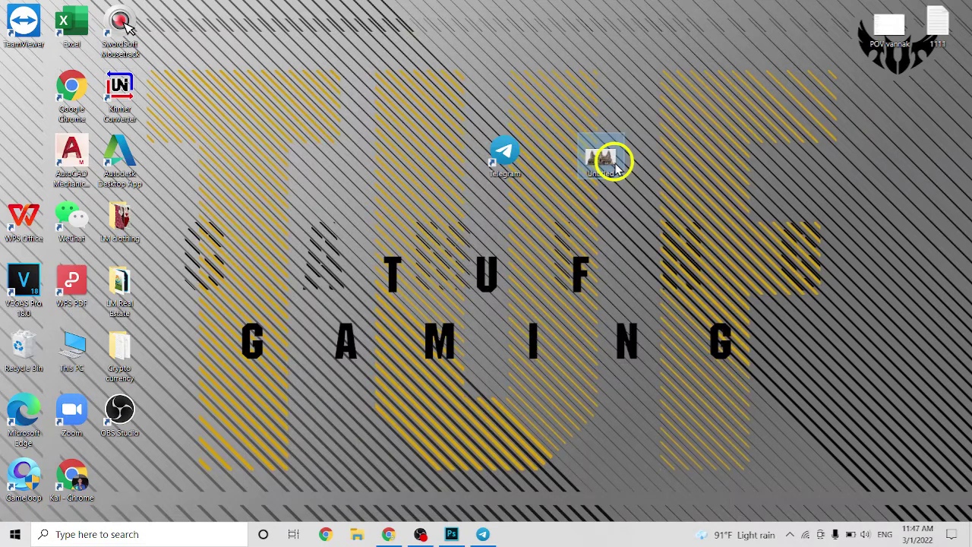
{"action": "left_click", "coordinate": [452, 534]}
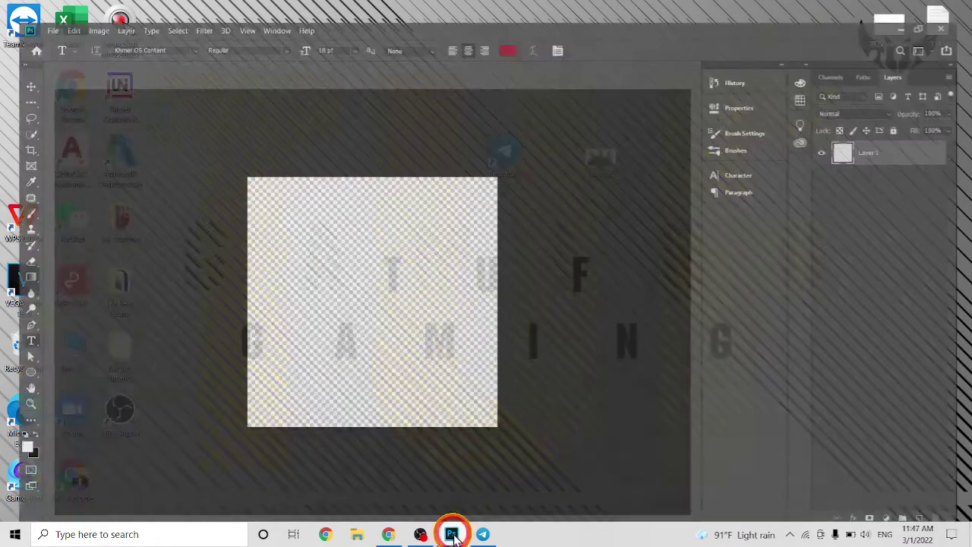
- Open Untitled.png from the Desktop through File > Open
{"action": "left_click", "coordinate": [35, 12]}
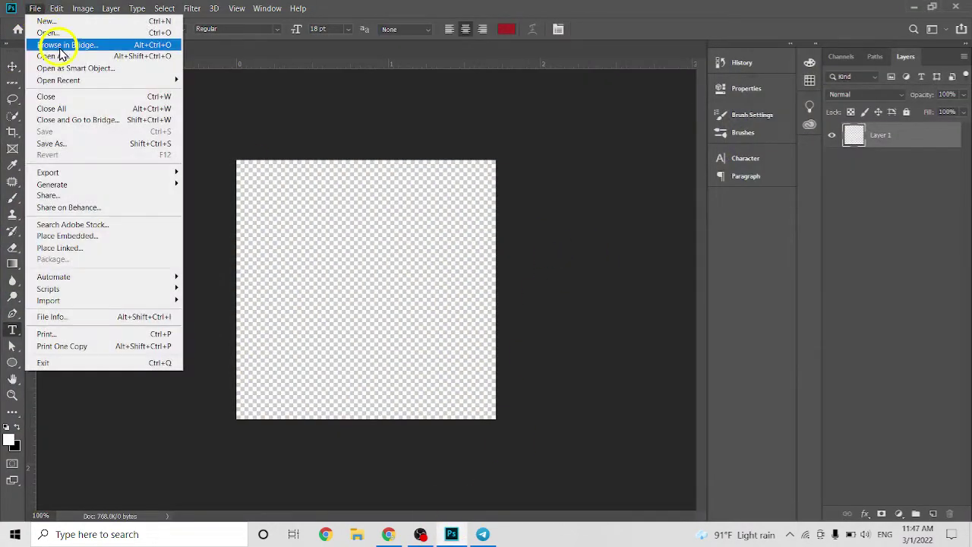
{"action": "left_click", "coordinate": [44, 35]}
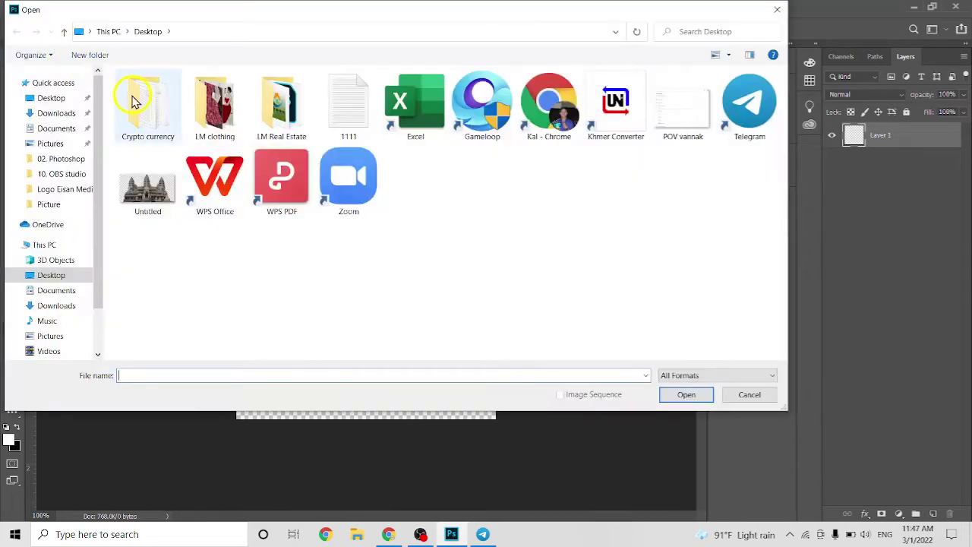
{"action": "left_click", "coordinate": [148, 196]}
{"action": "double_click", "coordinate": [148, 196]}
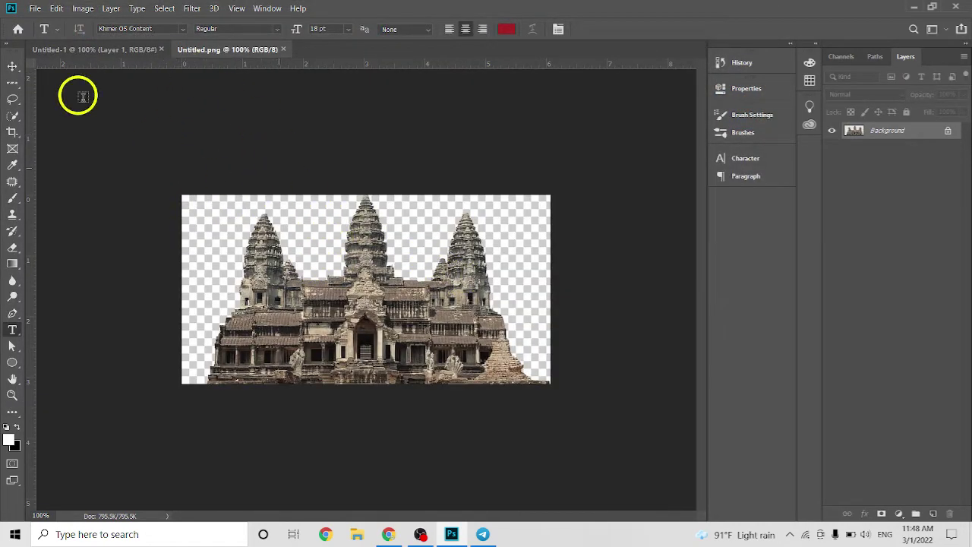
- Unlock the Background layer, reposition the temple, and quick-select the fake checkerboard background
{"action": "left_click", "coordinate": [12, 67]}
{"action": "left_click", "coordinate": [949, 131]}
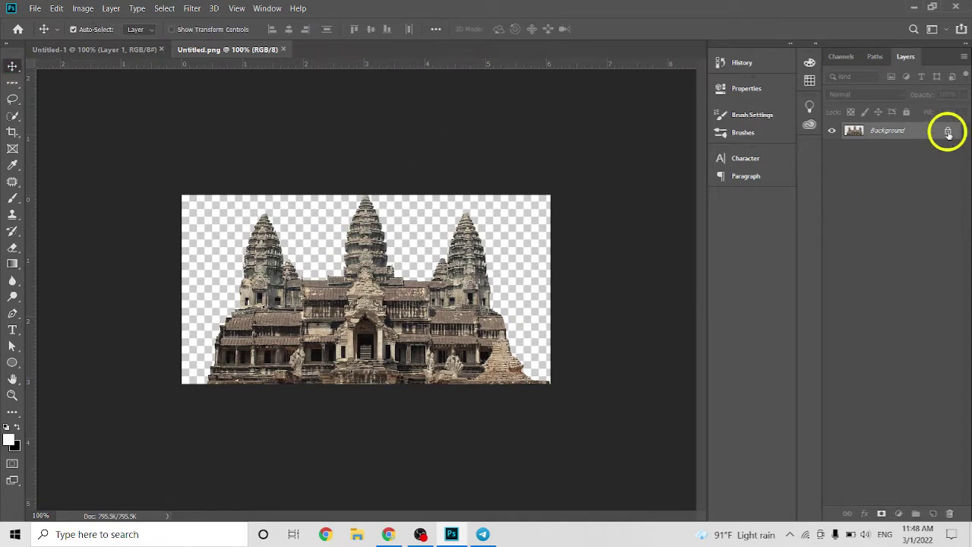
{"action": "left_click_drag", "start_coordinate": [332, 292], "coordinate": [392, 279]}
{"action": "left_click", "coordinate": [12, 116]}
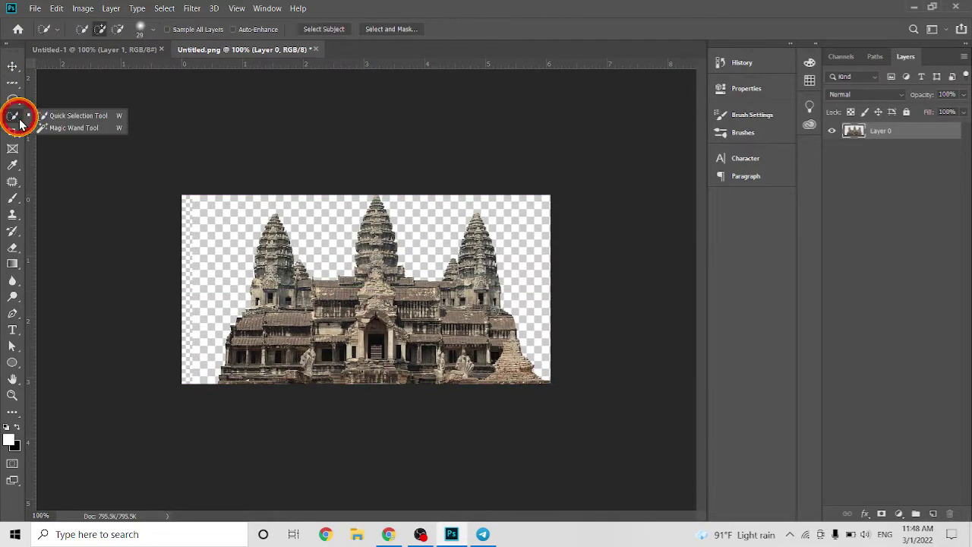
{"action": "mouse_move", "coordinate": [208, 240]}
{"action": "left_mouse_down"}
{"action": "mouse_move", "coordinate": [213, 281]}
{"action": "mouse_move", "coordinate": [233, 200]}
{"action": "mouse_move", "coordinate": [293, 193]}
{"action": "mouse_move", "coordinate": [326, 248]}
{"action": "mouse_move", "coordinate": [333, 243]}
{"action": "left_mouse_up"}
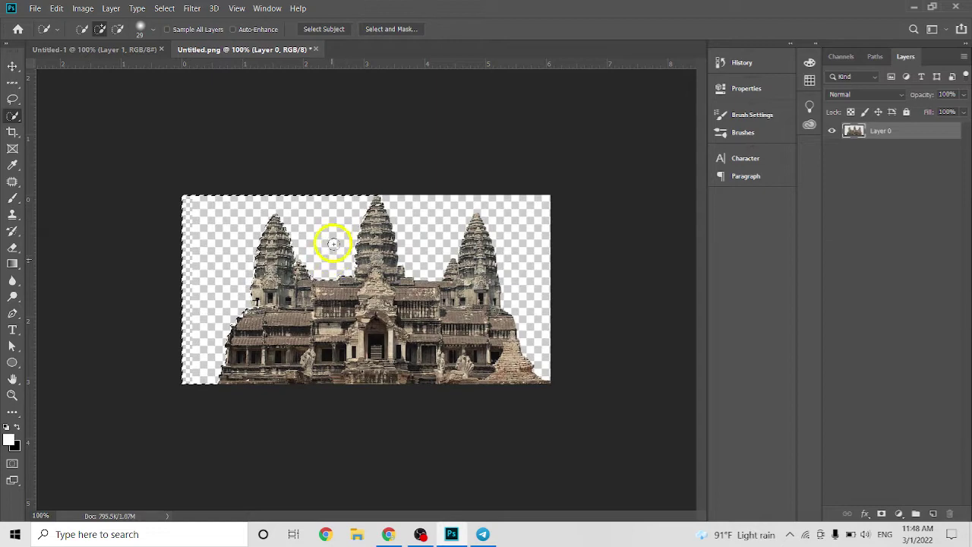
{"action": "mouse_move", "coordinate": [389, 193]}
{"action": "left_mouse_down"}
{"action": "mouse_move", "coordinate": [431, 265]}
{"action": "mouse_move", "coordinate": [468, 216]}
{"action": "mouse_move", "coordinate": [552, 369]}
{"action": "left_mouse_up"}
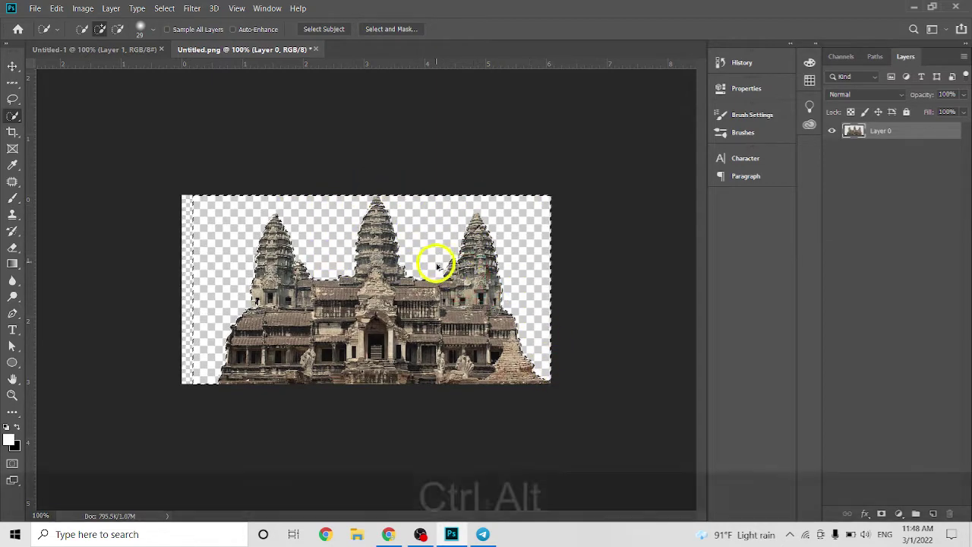
{"action": "key", "text": "ctrl+alt+equal"}
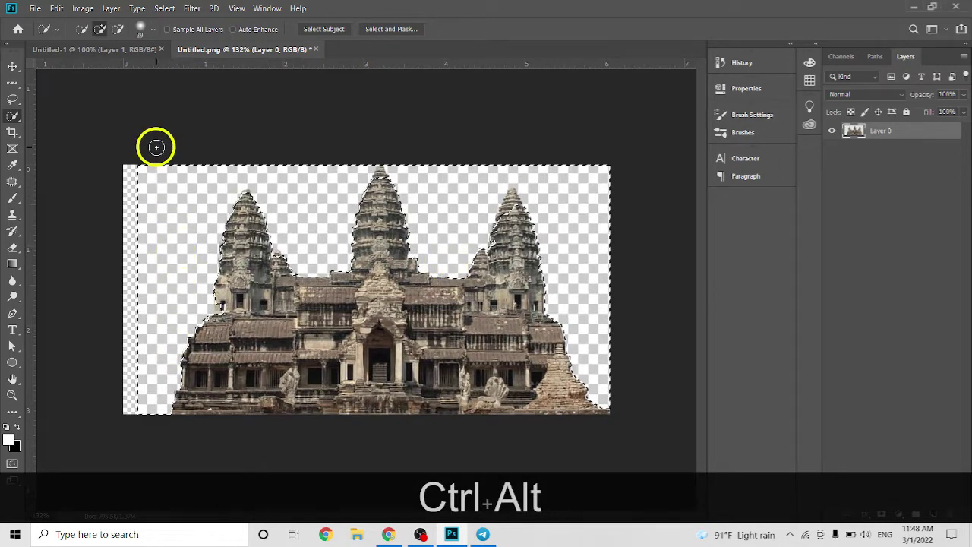
- Refine the selection around the spires with a 12 px brush and delete the fake background
{"action": "left_click", "coordinate": [117, 30]}
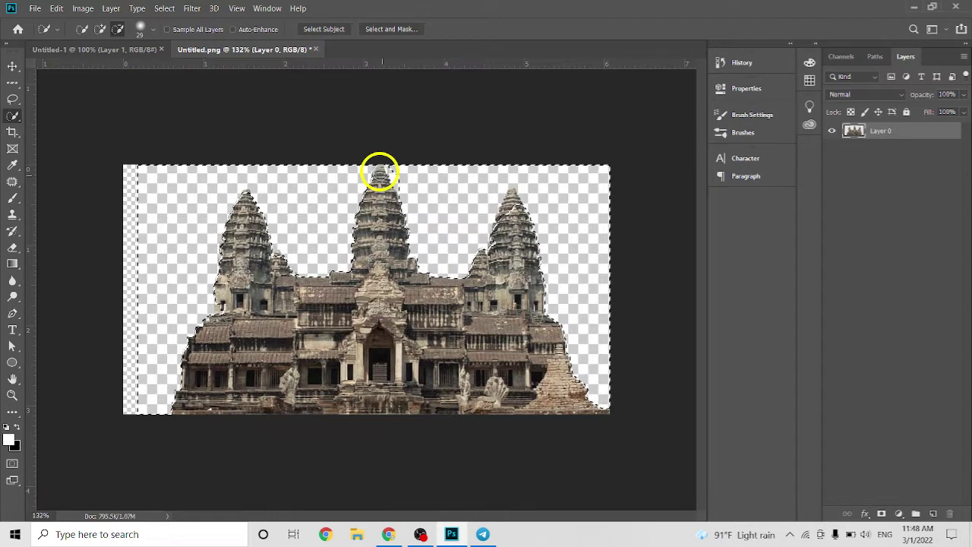
{"action": "scroll", "coordinate": [379, 182], "scroll_direction": "up", "scroll_amount": 1}
{"action": "left_click", "coordinate": [140, 29]}
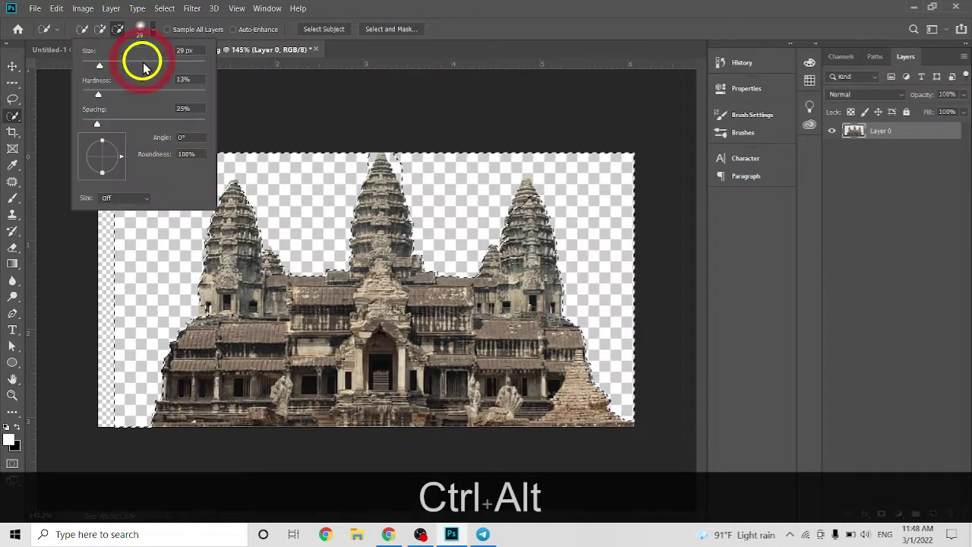
{"action": "left_click_drag", "start_coordinate": [99, 68], "coordinate": [88, 66]}
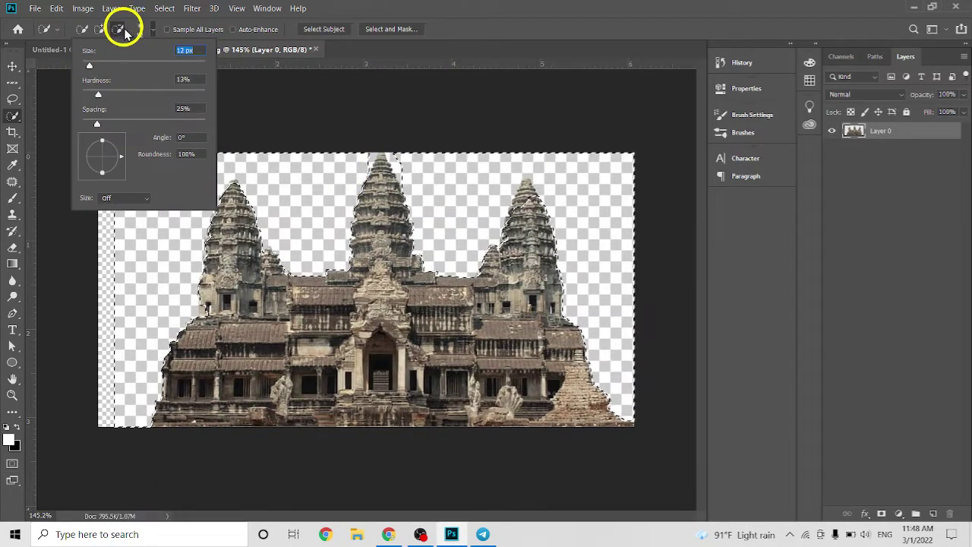
{"action": "left_click", "coordinate": [100, 30]}
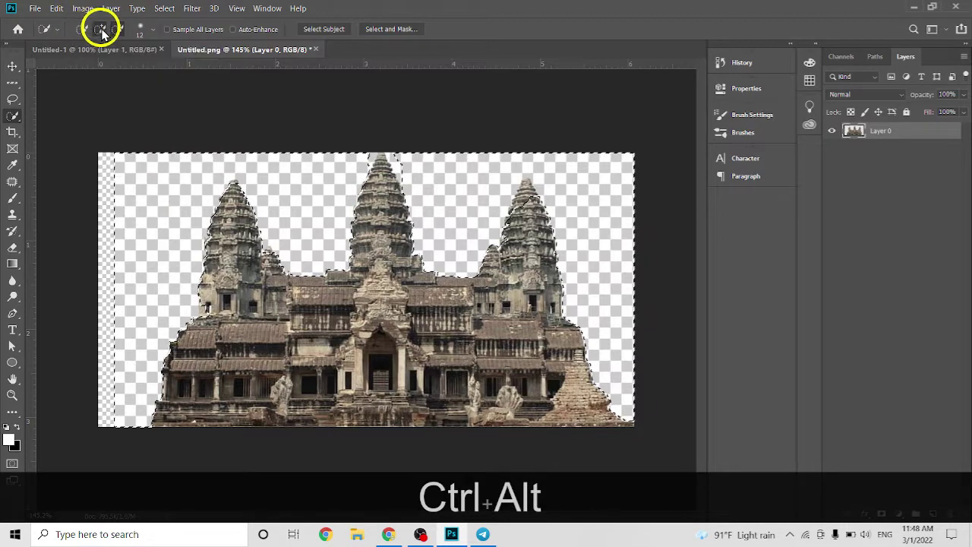
{"action": "left_click_drag", "start_coordinate": [371, 155], "coordinate": [415, 161]}
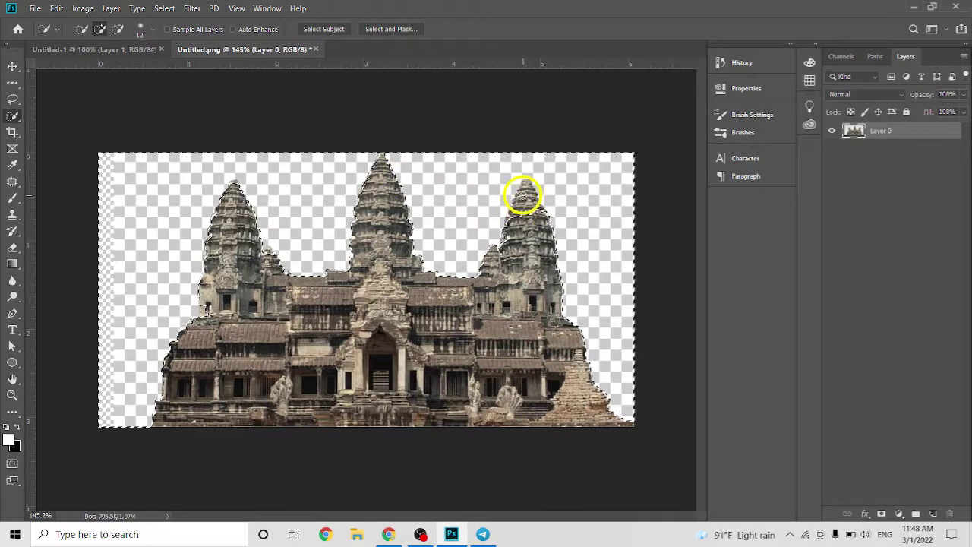
{"action": "left_click", "coordinate": [118, 29]}
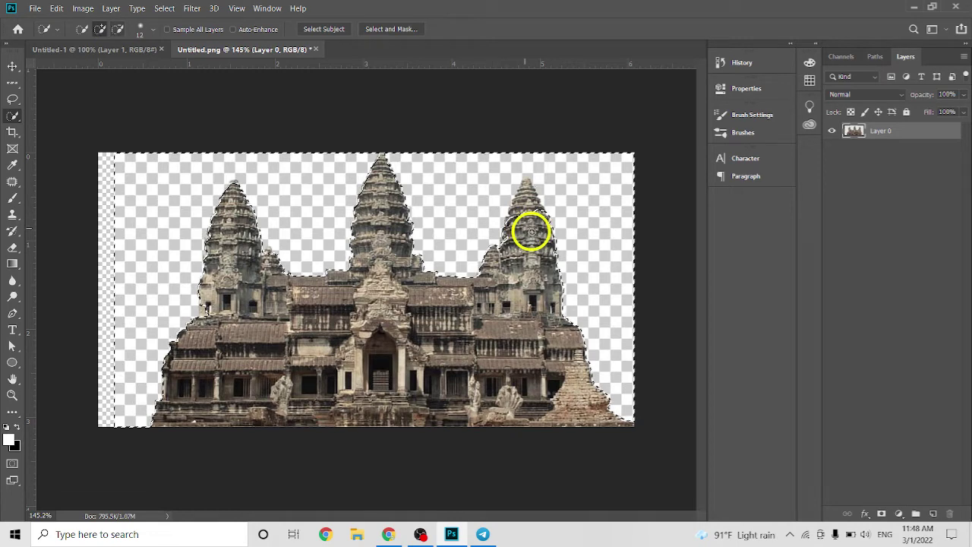
{"action": "left_click", "coordinate": [118, 29]}
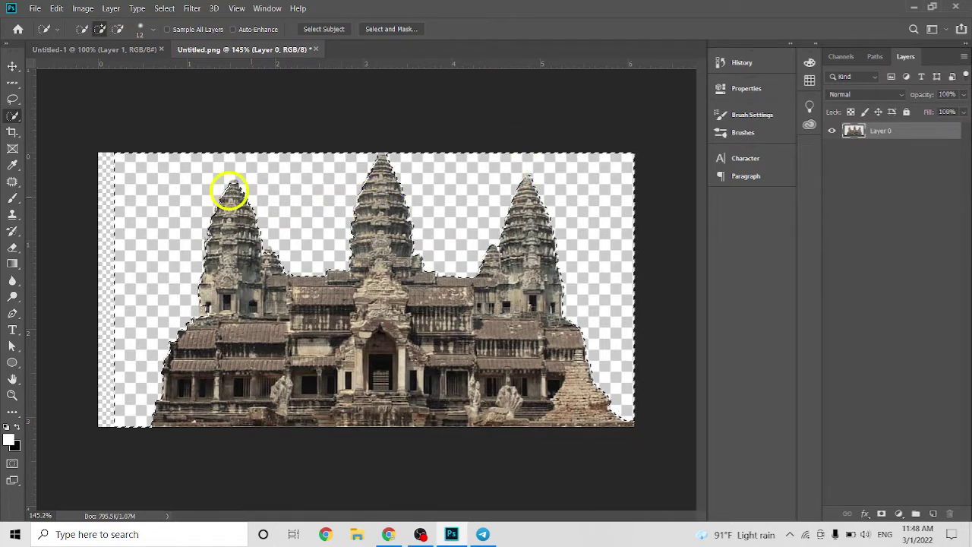
{"action": "left_click", "coordinate": [118, 29]}
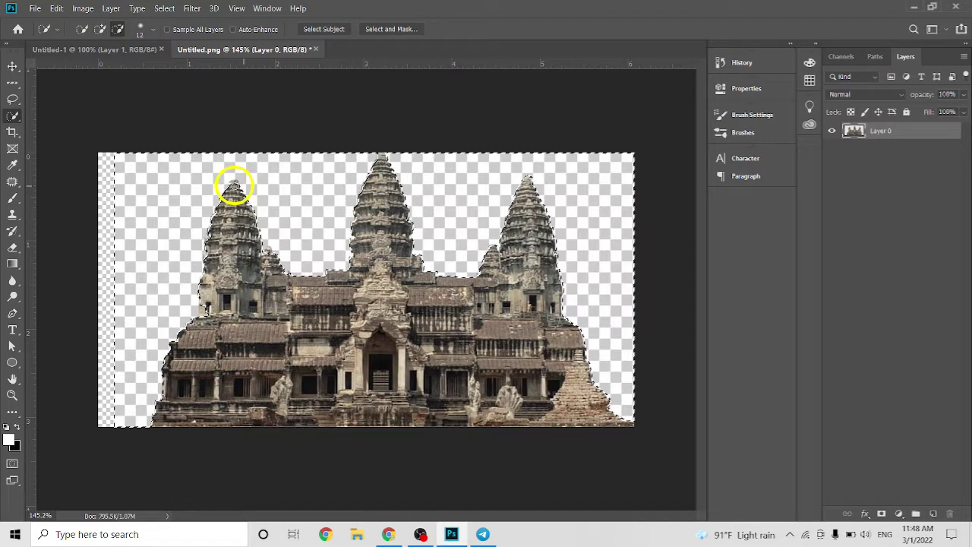
{"action": "left_click", "coordinate": [99, 29]}
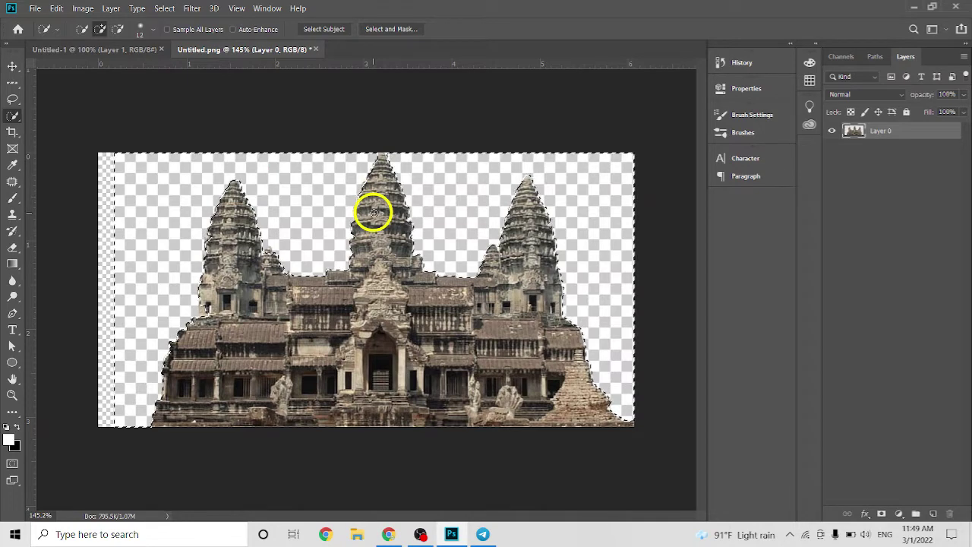
{"action": "key", "text": "Delete"}
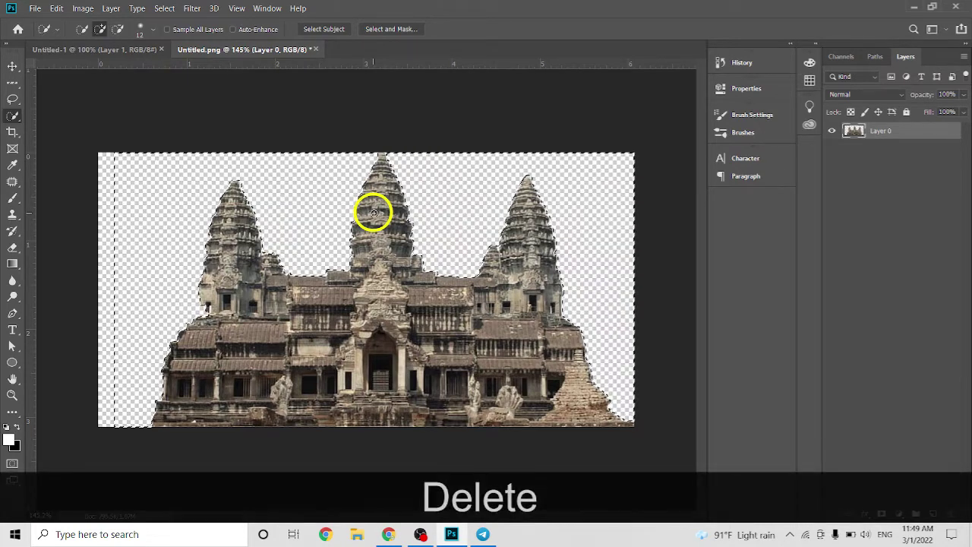
- Shift the temple left, erase the leftover white strip on the right, and drag it toward Untitled-1
{"action": "left_click", "coordinate": [11, 66]}
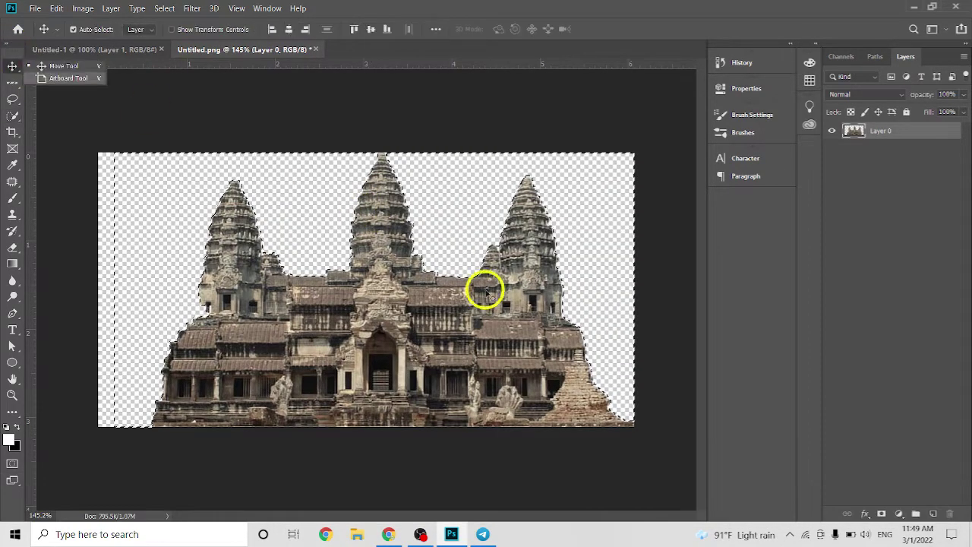
{"action": "left_click_drag", "start_coordinate": [512, 314], "coordinate": [436, 322]}
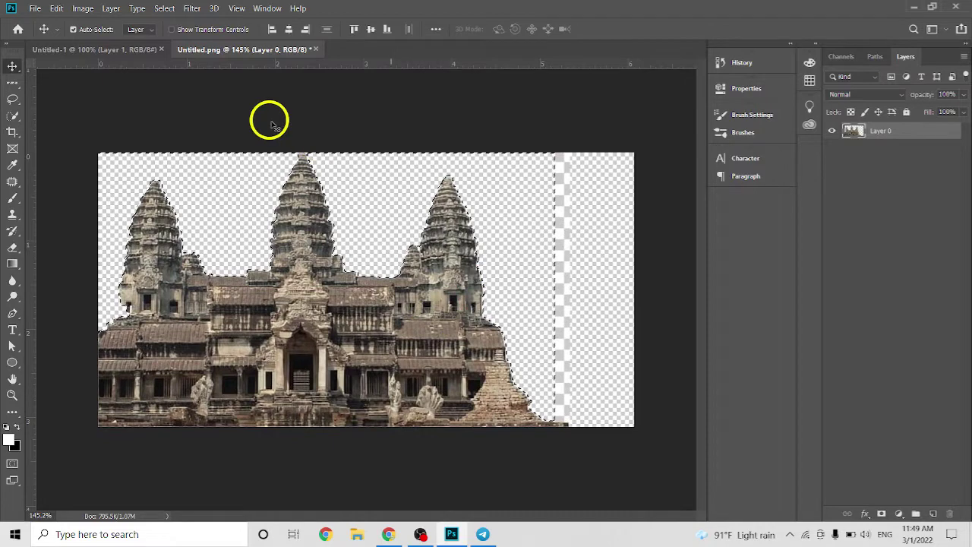
{"action": "left_click", "coordinate": [14, 116]}
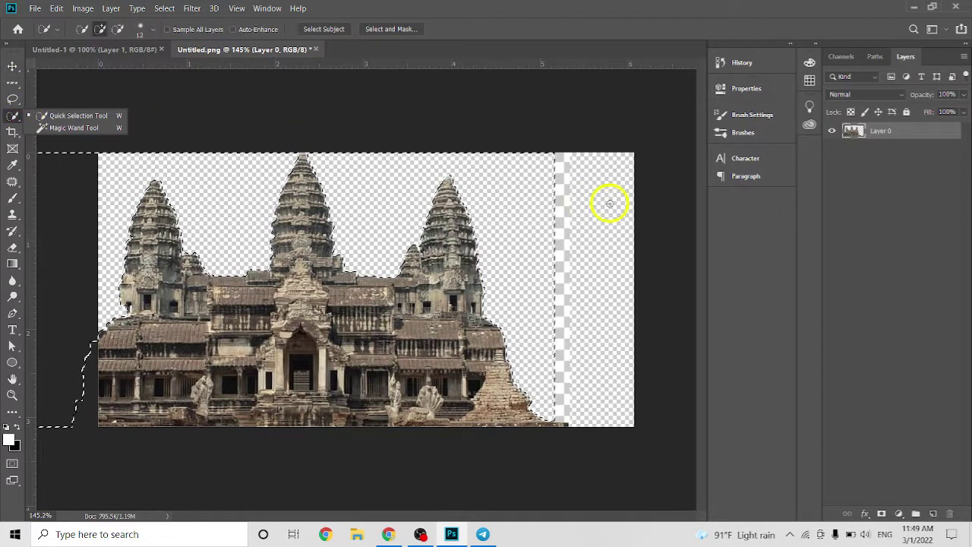
{"action": "left_click", "coordinate": [552, 159]}
{"action": "left_click_drag", "start_coordinate": [560, 200], "coordinate": [565, 297]}
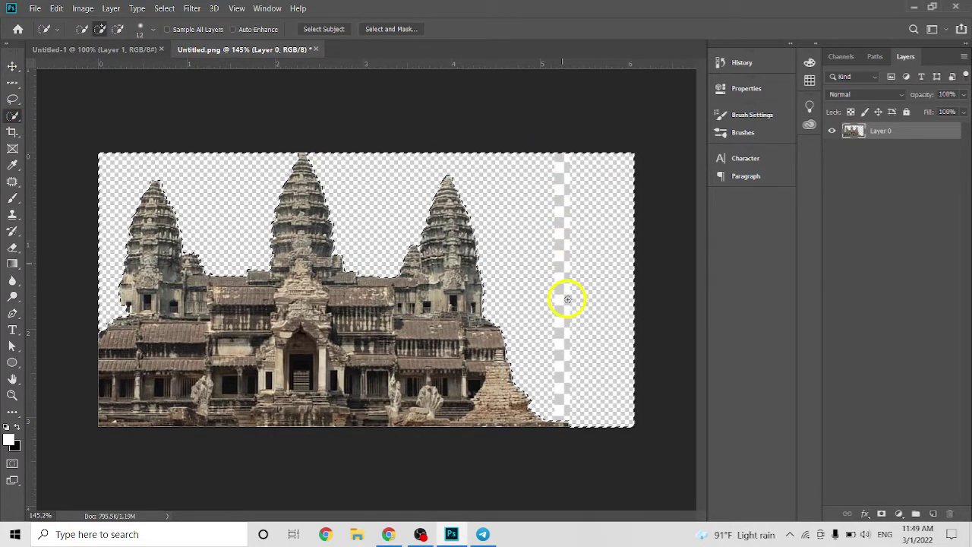
{"action": "key", "text": "Delete"}
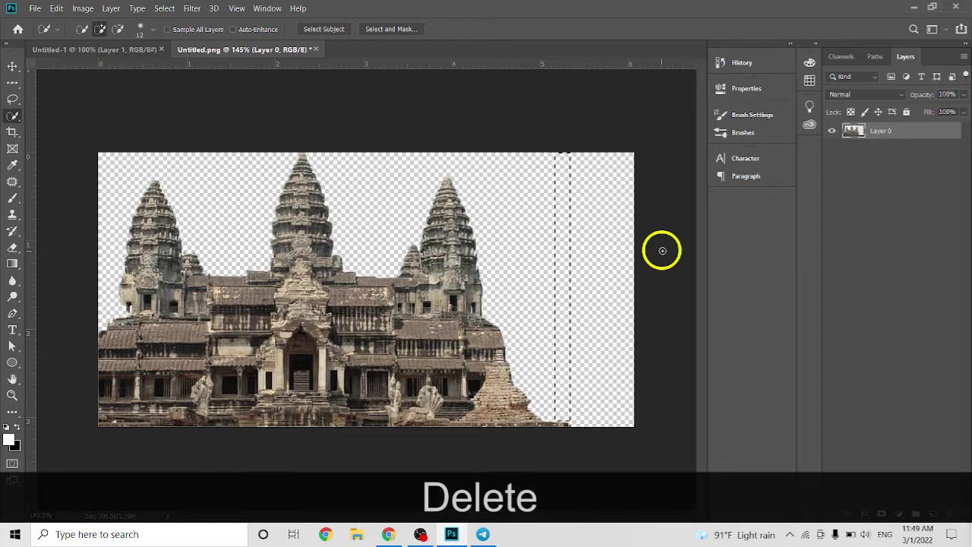
{"action": "left_click", "coordinate": [14, 61]}
{"action": "left_click_drag", "start_coordinate": [423, 326], "coordinate": [401, 289]}
- Drop the temple into Untitled-1, scale it to about 71%, and move it toward the top
{"action": "key", "text": "ctrl"}
{"action": "key", "text": "ctrl+y"}
{"action": "key", "text": "ctrl+t"}
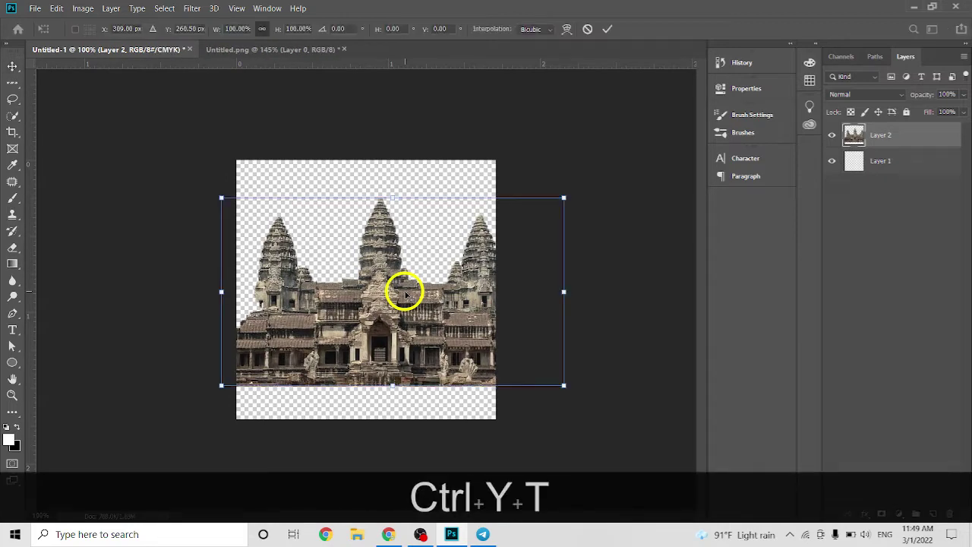
{"action": "left_click_drag", "start_coordinate": [563, 385], "coordinate": [464, 330]}
{"action": "left_click_drag", "start_coordinate": [410, 300], "coordinate": [425, 275]}
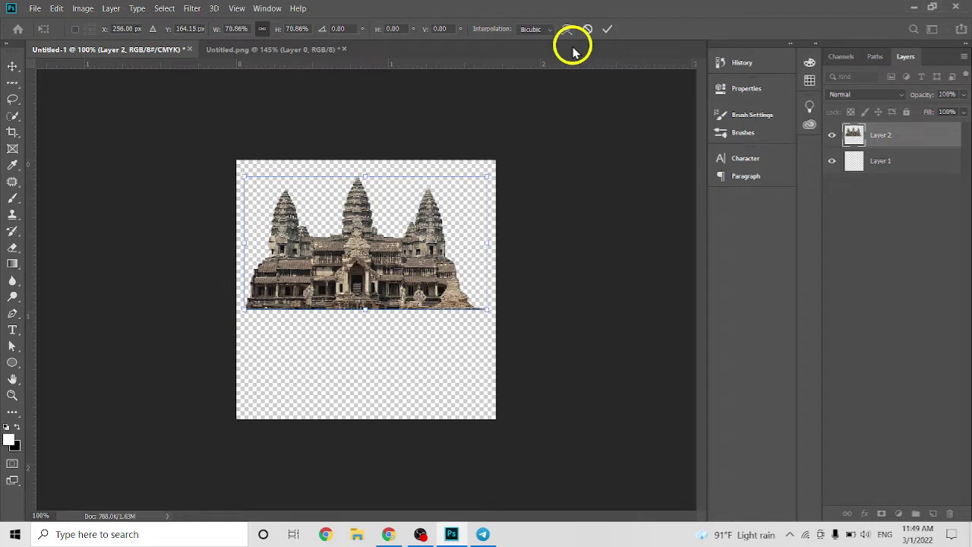
{"action": "left_click", "coordinate": [606, 29]}
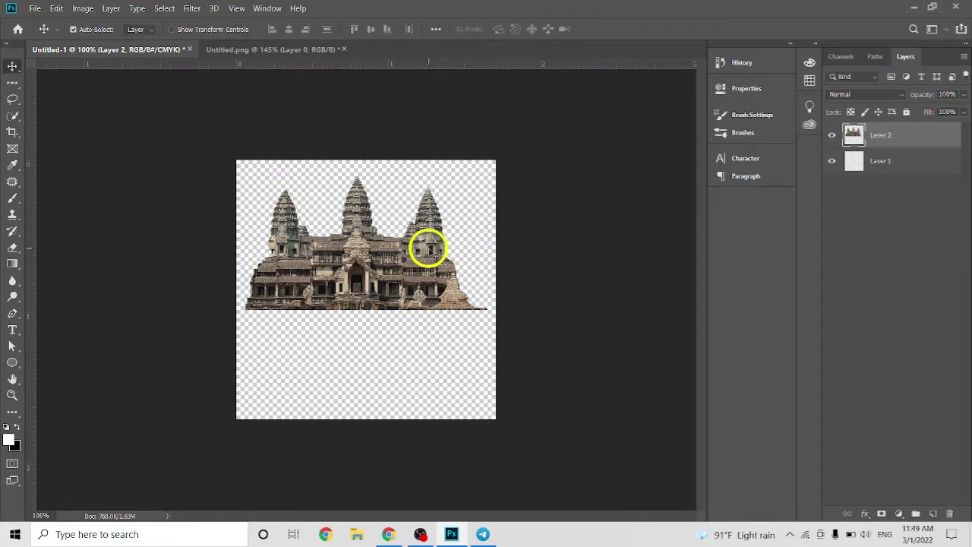
- Add a 6 px light-pink (da9e9e) Stroke effect to the temple layer
{"action": "double_click", "coordinate": [904, 143]}
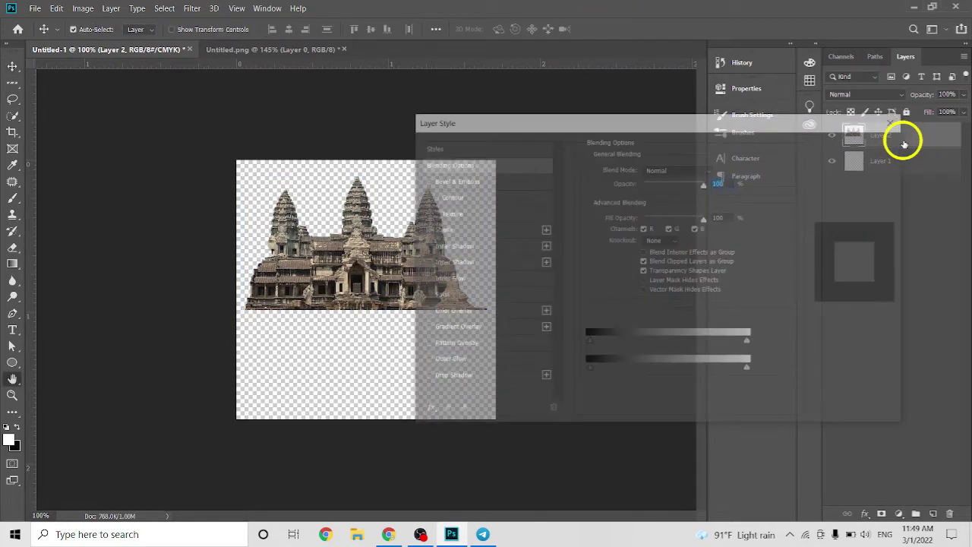
{"action": "left_click_drag", "start_coordinate": [554, 126], "coordinate": [647, 139]}
{"action": "left_click", "coordinate": [518, 238]}
{"action": "left_click", "coordinate": [551, 238]}
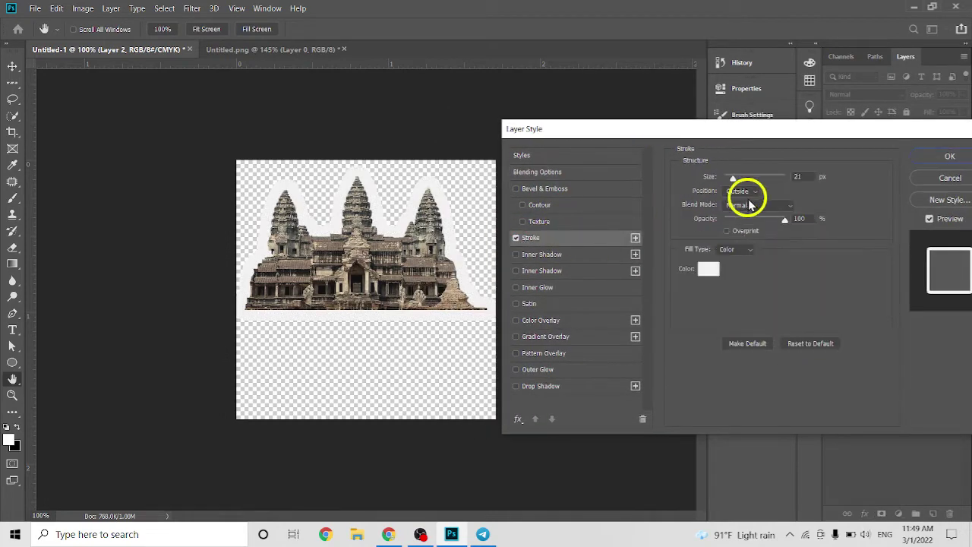
{"action": "left_click", "coordinate": [706, 268]}
{"action": "left_click_drag", "start_coordinate": [555, 273], "coordinate": [511, 278]}
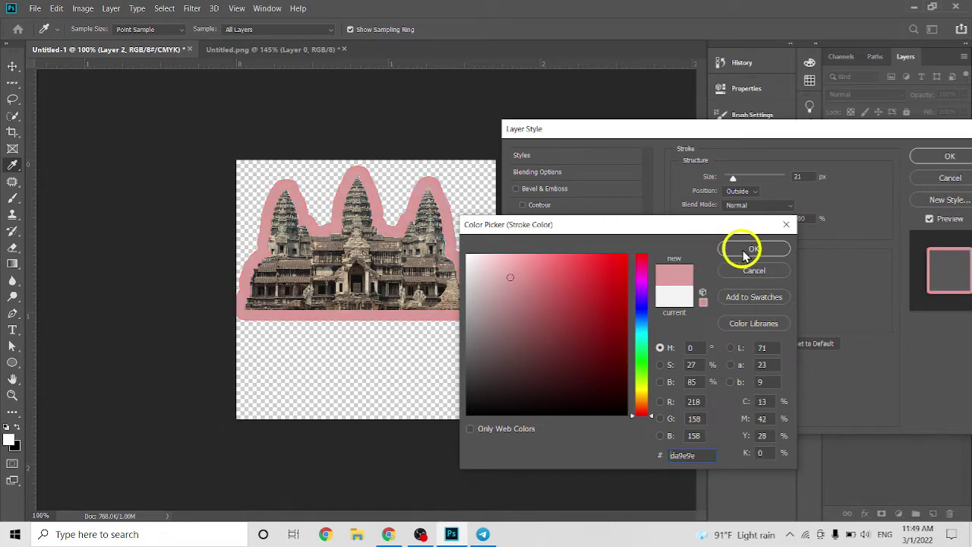
{"action": "left_click", "coordinate": [752, 249]}
{"action": "left_click_drag", "start_coordinate": [732, 178], "coordinate": [723, 174]}
{"action": "left_click", "coordinate": [948, 156]}
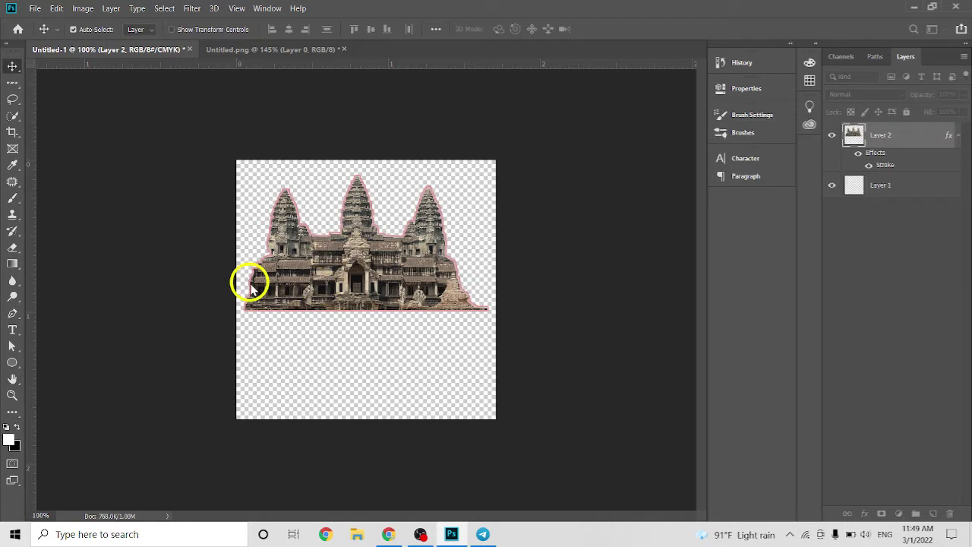
{"action": "left_click", "coordinate": [12, 330]}
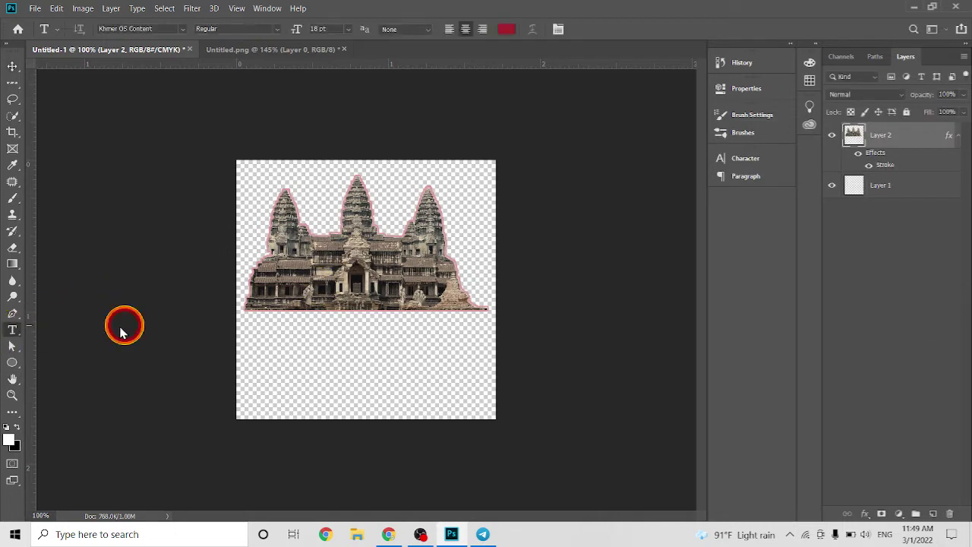
- Type the caption 'AngkorWat temple' below the temple
{"action": "left_click", "coordinate": [296, 346]}
{"action": "type", "text": "Ang"}
{"action": "key", "text": "BackSpace"}
{"action": "type", "text": "kor wat"}
{"action": "key", "text": "BackSpace"}
{"action": "key", "text": "BackSpace"}
{"action": "key", "text": "BackSpace"}
{"action": "key", "text": "BackSpace"}
{"action": "type", "text": "Wat"}
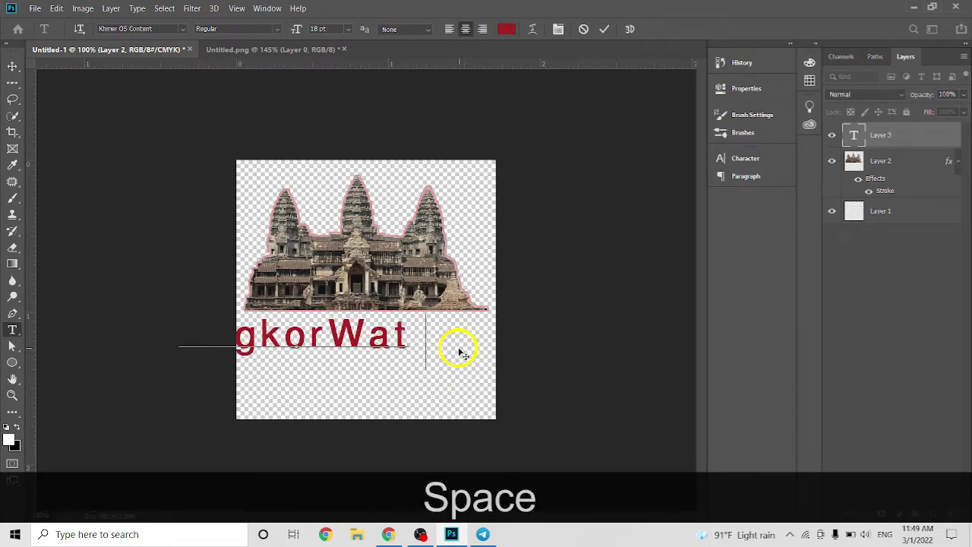
{"action": "type", "text": " temple"}
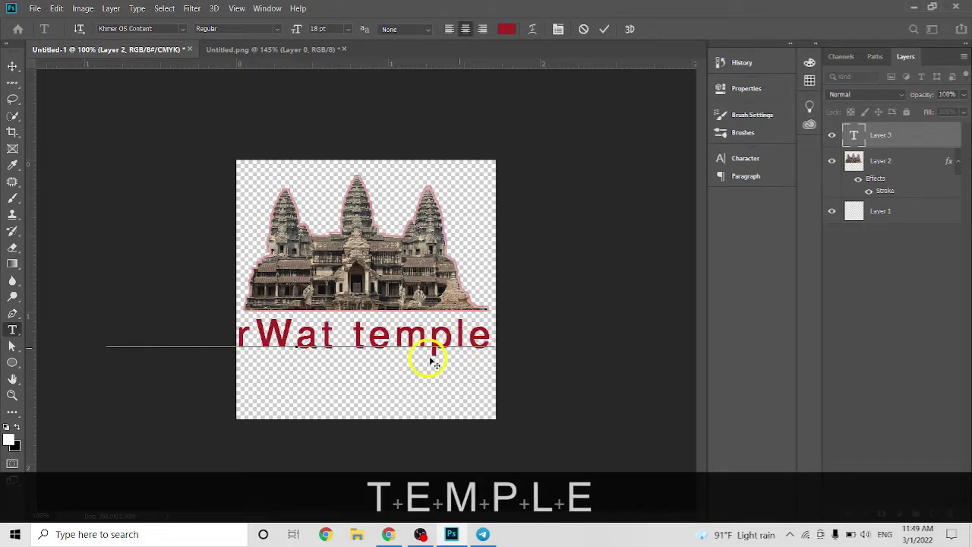
- Set the caption to 14 pt and break it onto a new line after 'AngkorWat'
{"action": "key", "text": "ctrl+a"}
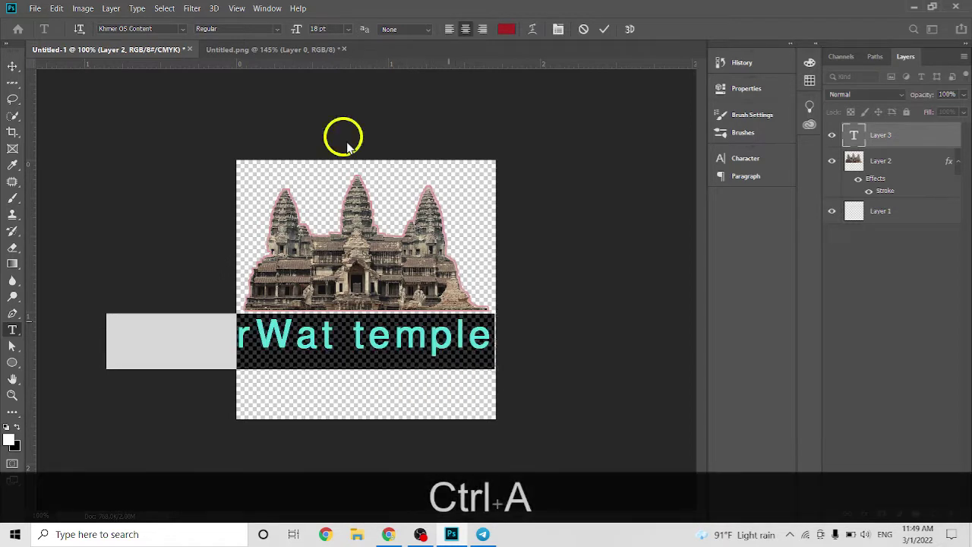
{"action": "left_click", "coordinate": [349, 30]}
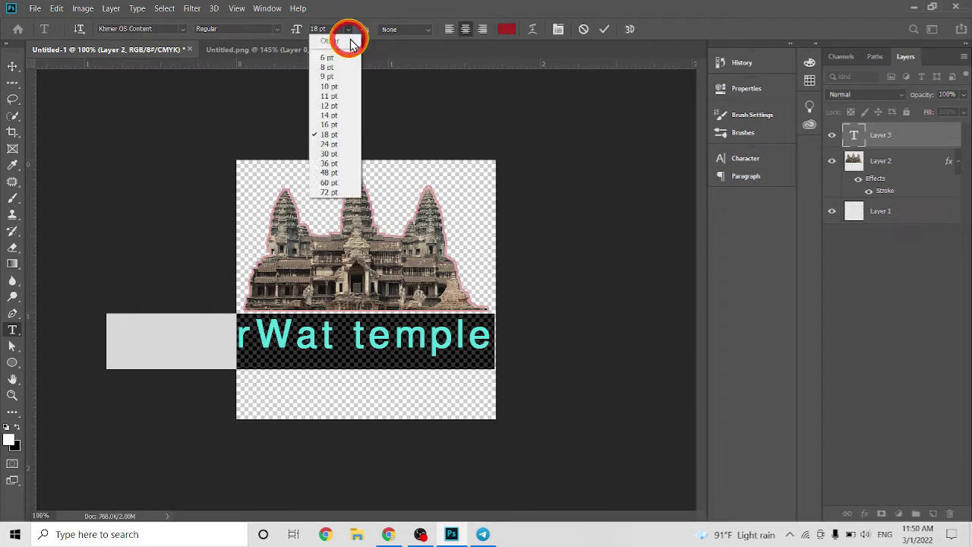
{"action": "left_click", "coordinate": [338, 115]}
{"action": "left_click", "coordinate": [340, 343]}
{"action": "left_click_drag", "start_coordinate": [406, 369], "coordinate": [494, 370]}
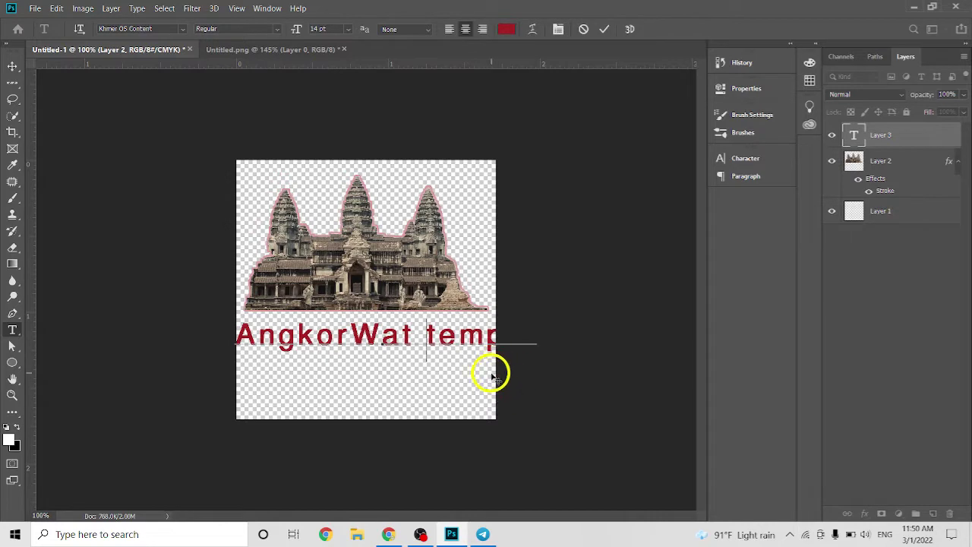
{"action": "key", "text": "Return"}
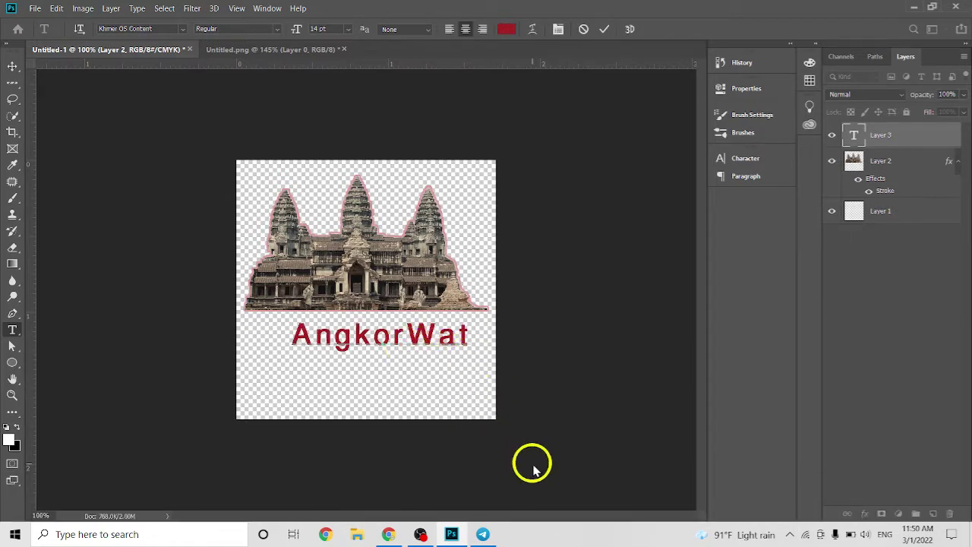
{"action": "left_click", "coordinate": [501, 449]}
{"action": "left_click", "coordinate": [411, 341]}
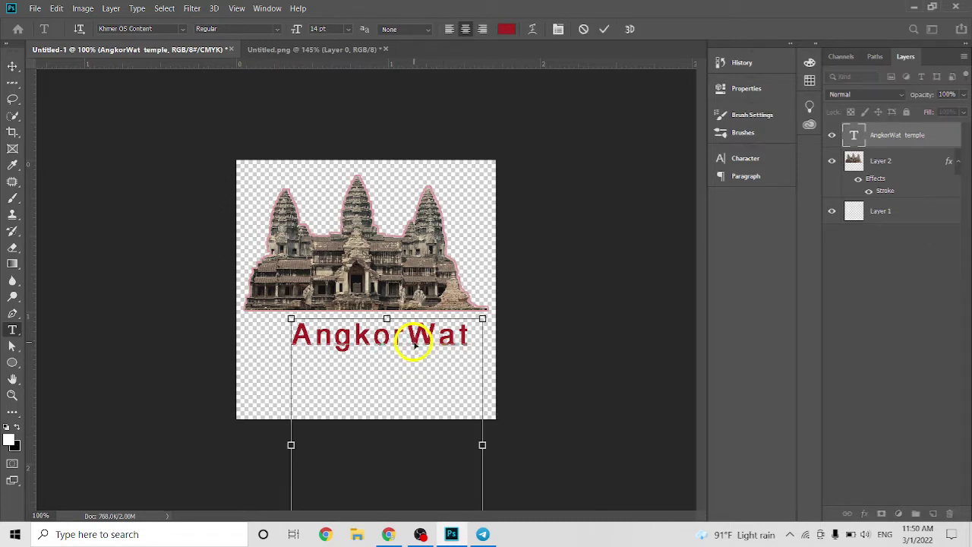
- Set the caption's leading to 24 pt and nudge it about 26 px left
{"action": "key", "text": "ctrl+a"}
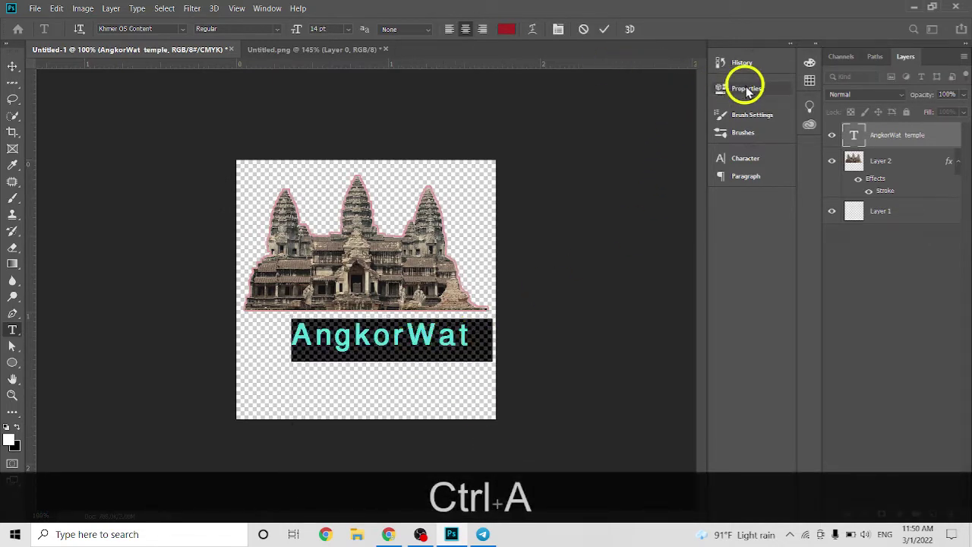
{"action": "left_click", "coordinate": [557, 29]}
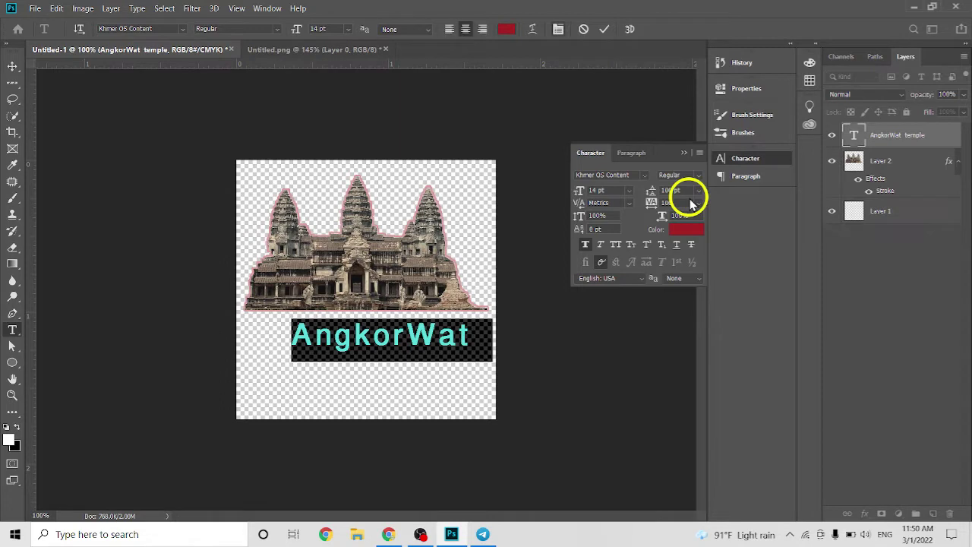
{"action": "left_click", "coordinate": [699, 191]}
{"action": "left_click", "coordinate": [686, 251]}
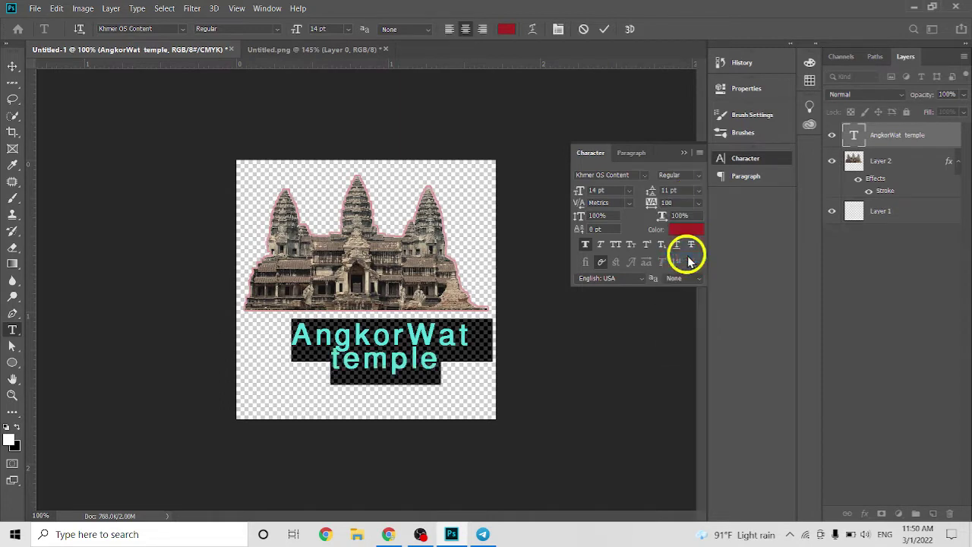
{"action": "left_click", "coordinate": [699, 191]}
{"action": "left_click", "coordinate": [686, 310]}
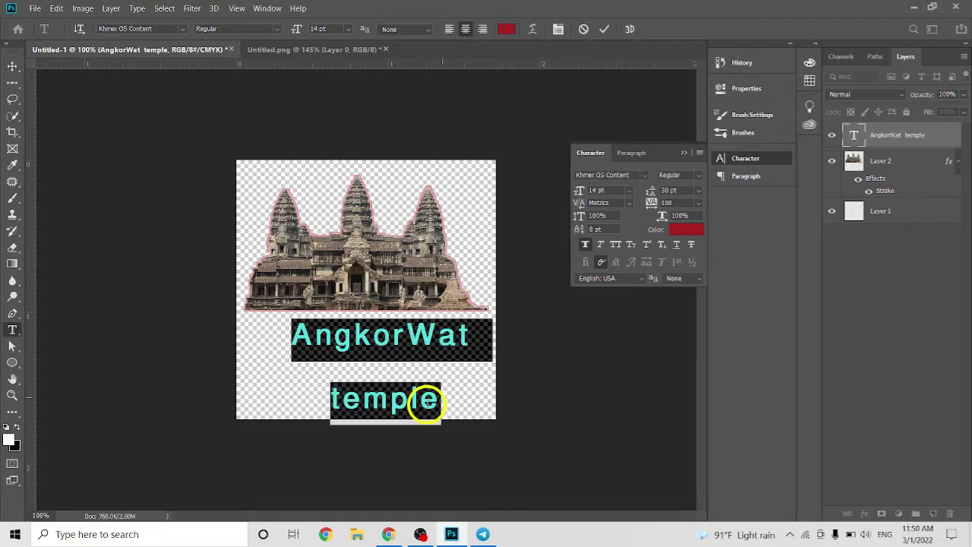
{"action": "left_click", "coordinate": [425, 404]}
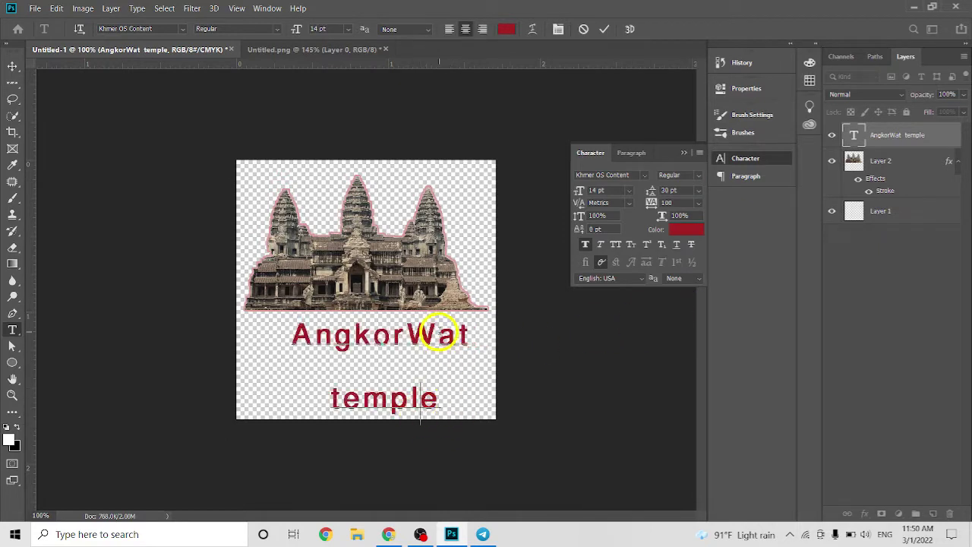
{"action": "key", "text": "ctrl+a"}
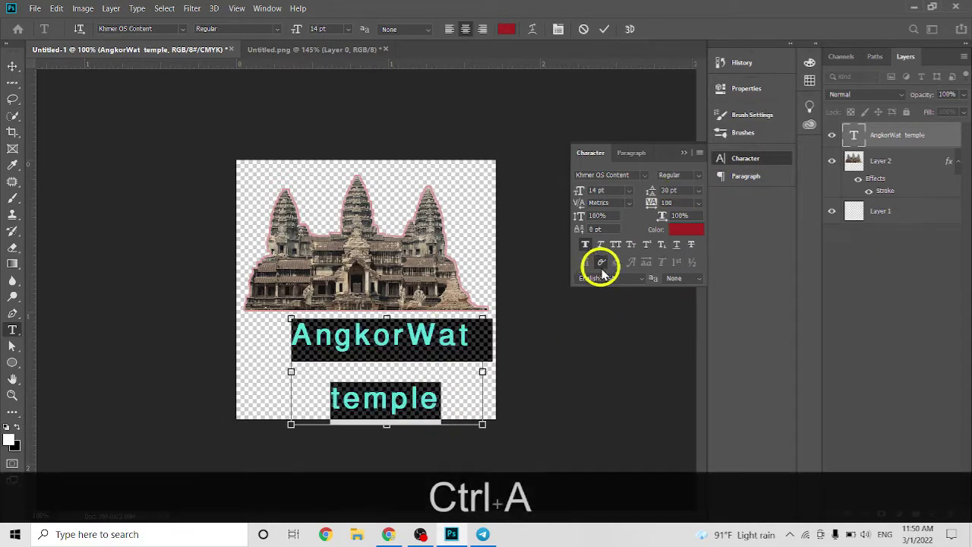
{"action": "left_click", "coordinate": [700, 192]}
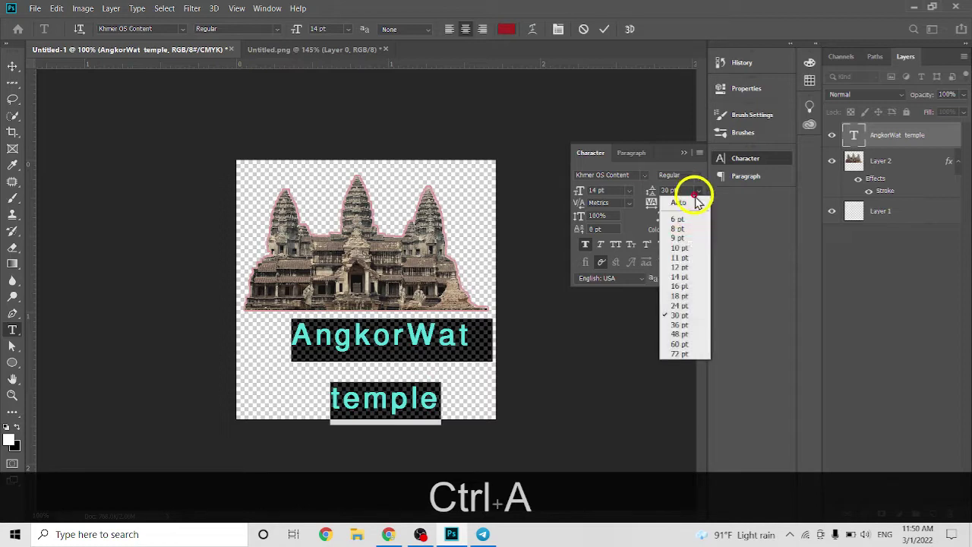
{"action": "left_click", "coordinate": [682, 301]}
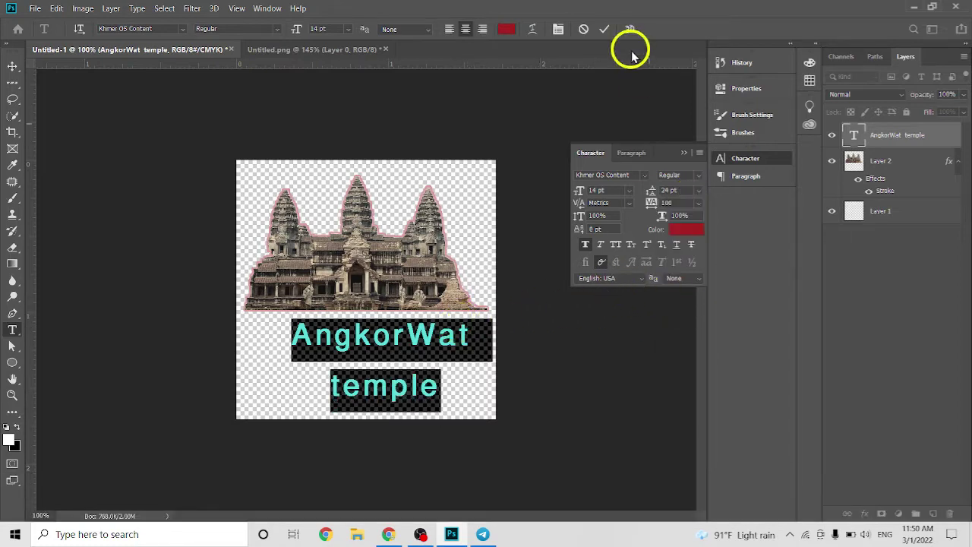
{"action": "left_click", "coordinate": [605, 29]}
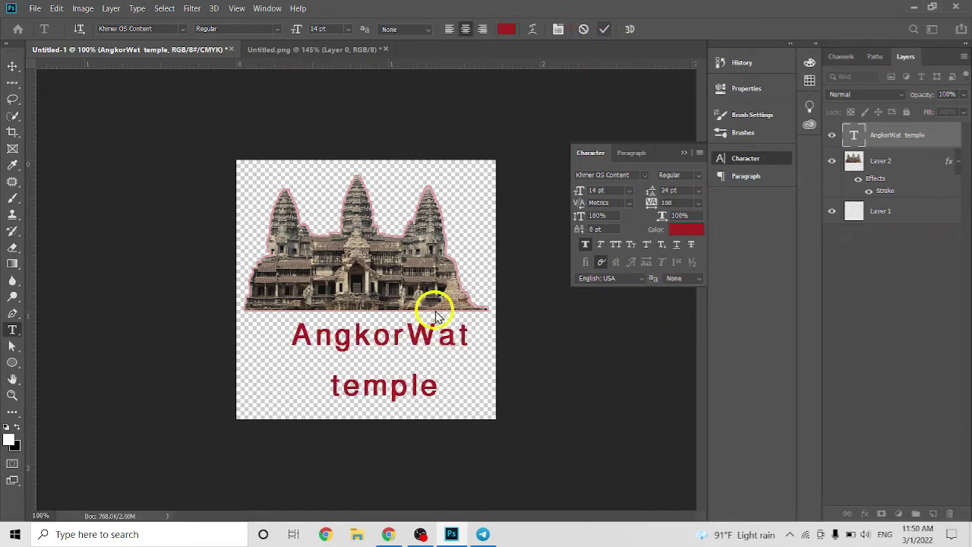
{"action": "left_click", "coordinate": [12, 66]}
{"action": "left_click_drag", "start_coordinate": [408, 390], "coordinate": [387, 388]}
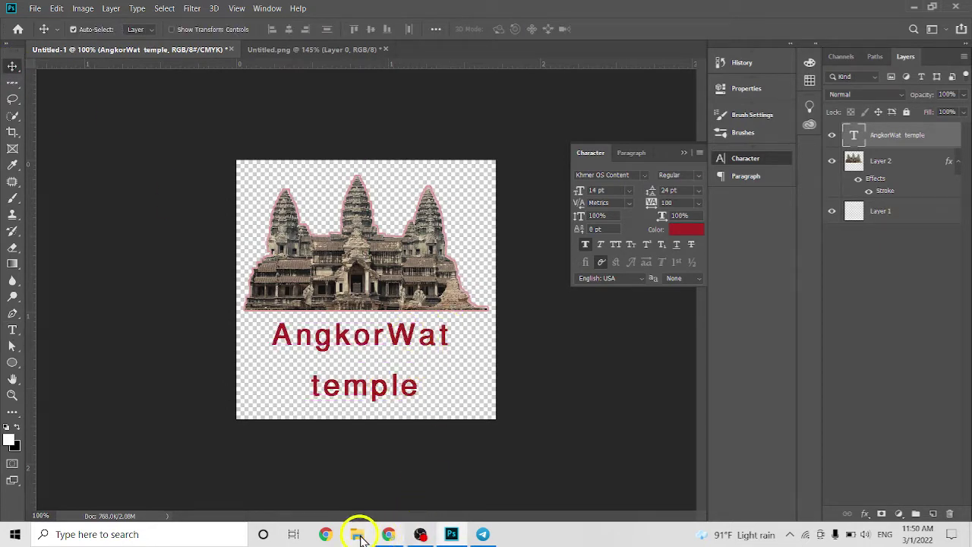
- Search the web for 'angkor wat' in the browser
{"action": "left_click", "coordinate": [327, 534]}
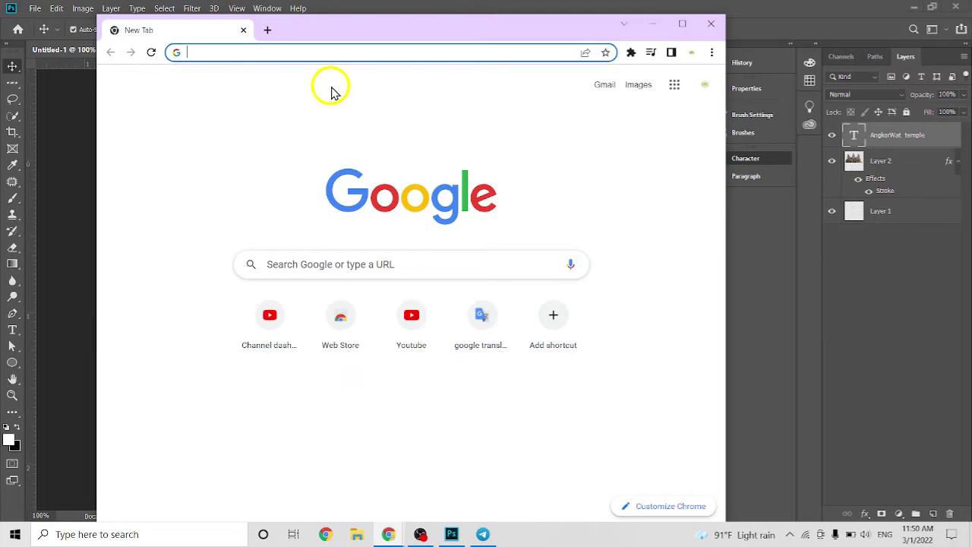
{"action": "type", "text": "angkor w"}
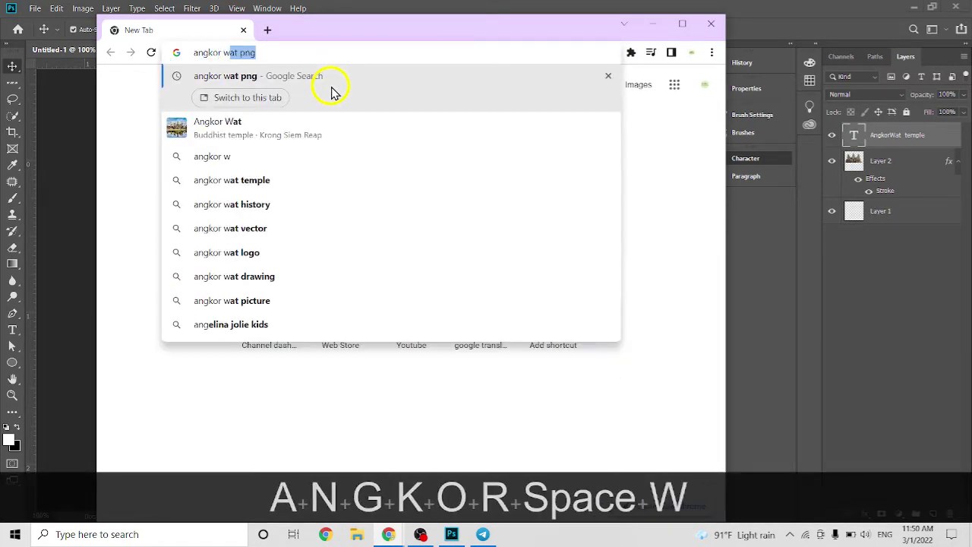
{"action": "type", "text": "at"}
{"action": "key", "text": "Return"}
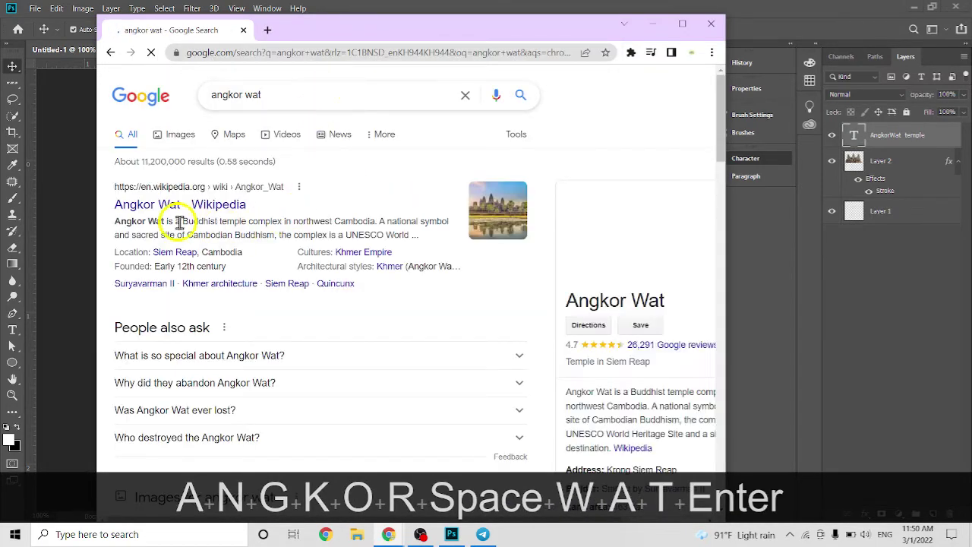
- Close the browser and character panel, then finish editing the AngkorWat caption text
{"action": "left_click", "coordinate": [709, 23]}
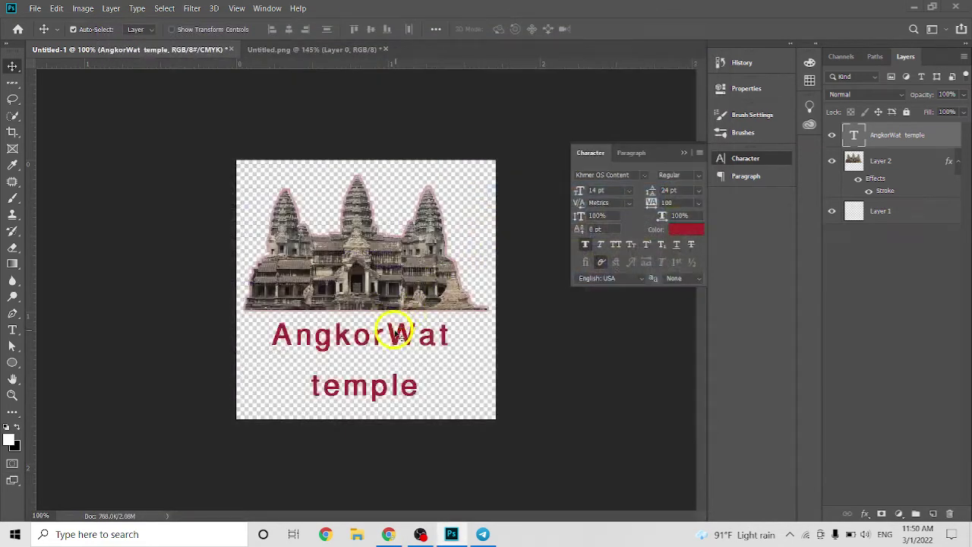
{"action": "left_click", "coordinate": [684, 153]}
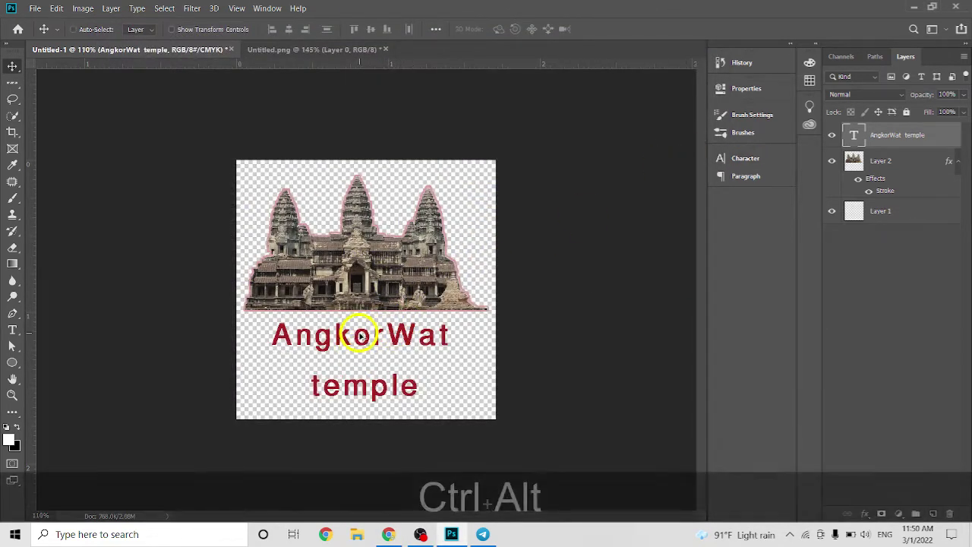
{"action": "scroll", "coordinate": [361, 336], "scroll_direction": "up", "scroll_amount": 1}
{"action": "left_click", "coordinate": [13, 330]}
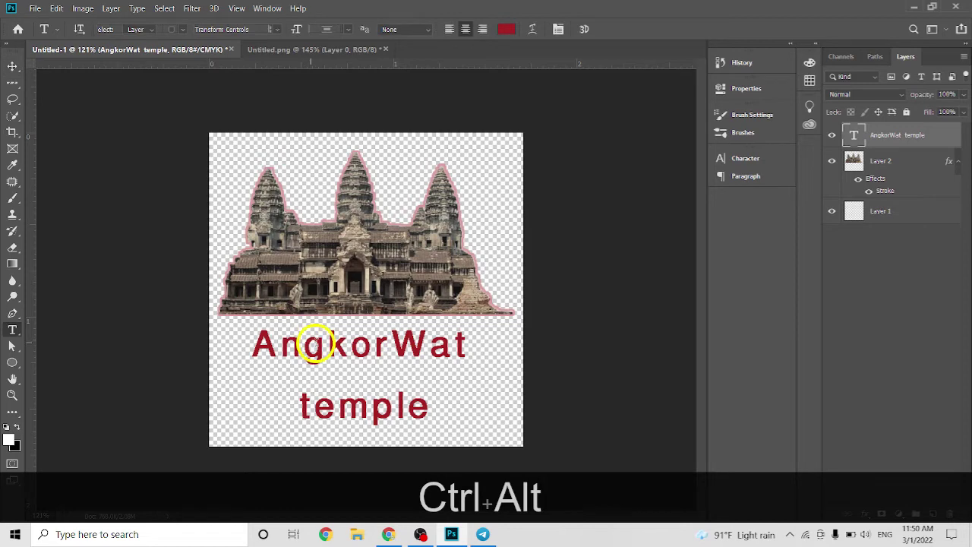
{"action": "left_click", "coordinate": [334, 344]}
{"action": "left_click", "coordinate": [900, 143]}
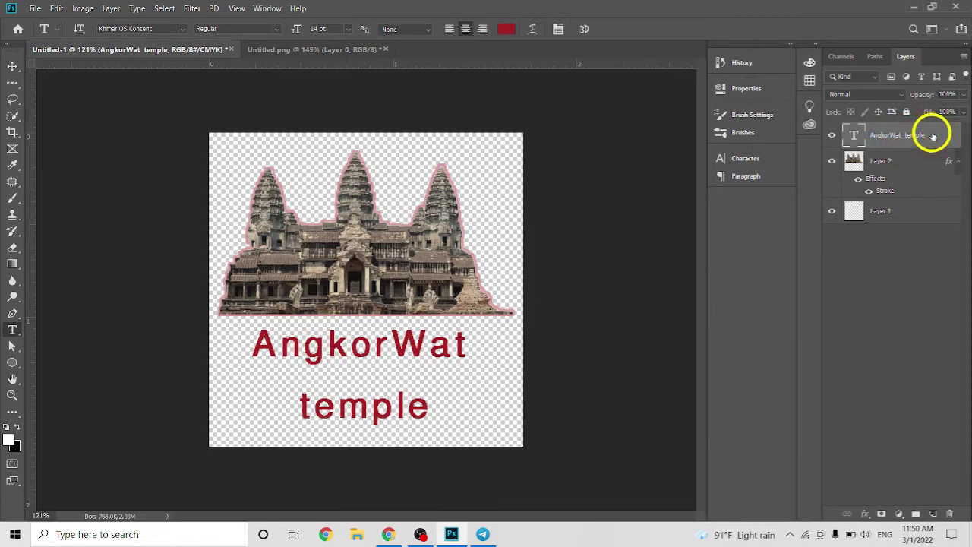
- Give the caption layer a 21 px white stroke in Layer Style
{"action": "double_click", "coordinate": [934, 135]}
{"action": "left_click_drag", "start_coordinate": [598, 134], "coordinate": [672, 137]}
{"action": "left_click", "coordinate": [553, 230]}
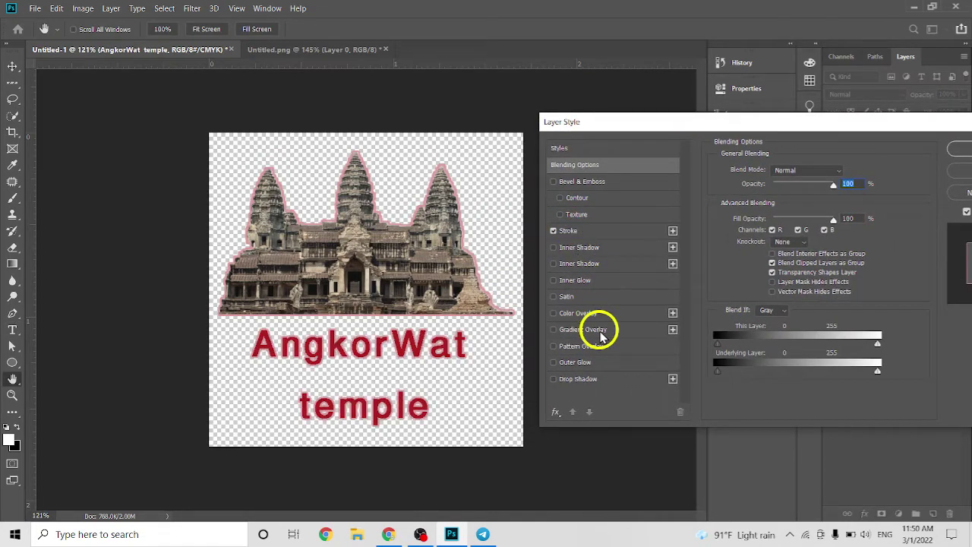
{"action": "left_click", "coordinate": [632, 229]}
{"action": "left_click", "coordinate": [747, 260]}
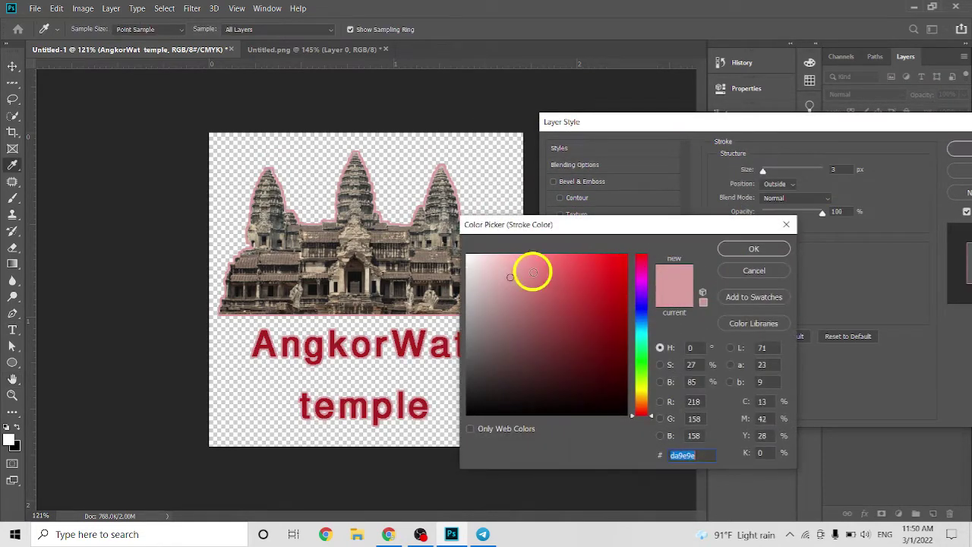
{"action": "left_click_drag", "start_coordinate": [534, 272], "coordinate": [449, 258]}
{"action": "left_click", "coordinate": [754, 249]}
{"action": "mouse_move", "coordinate": [764, 171]}
{"action": "left_mouse_down"}
{"action": "mouse_move", "coordinate": [798, 169]}
{"action": "mouse_move", "coordinate": [771, 161]}
{"action": "left_mouse_up"}
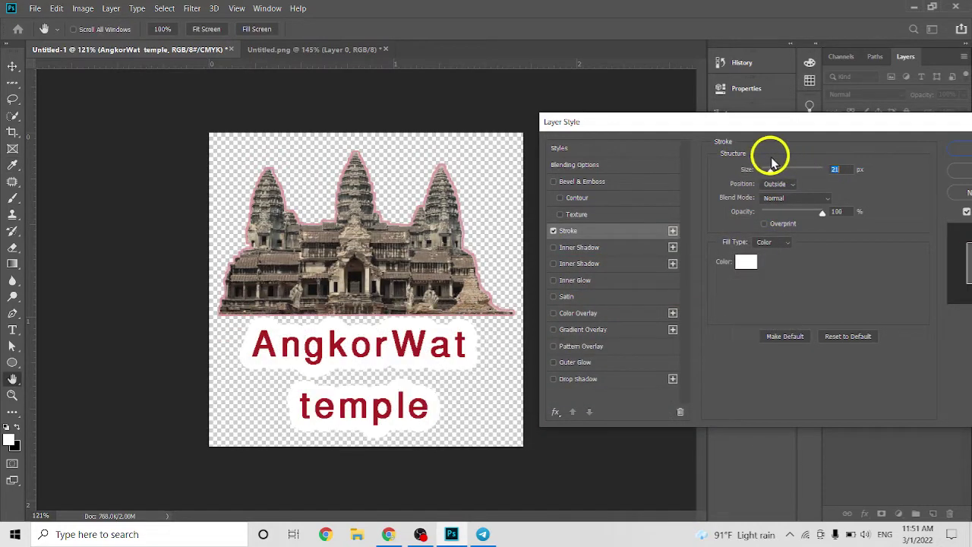
{"action": "left_click_drag", "start_coordinate": [820, 119], "coordinate": [820, 99]}
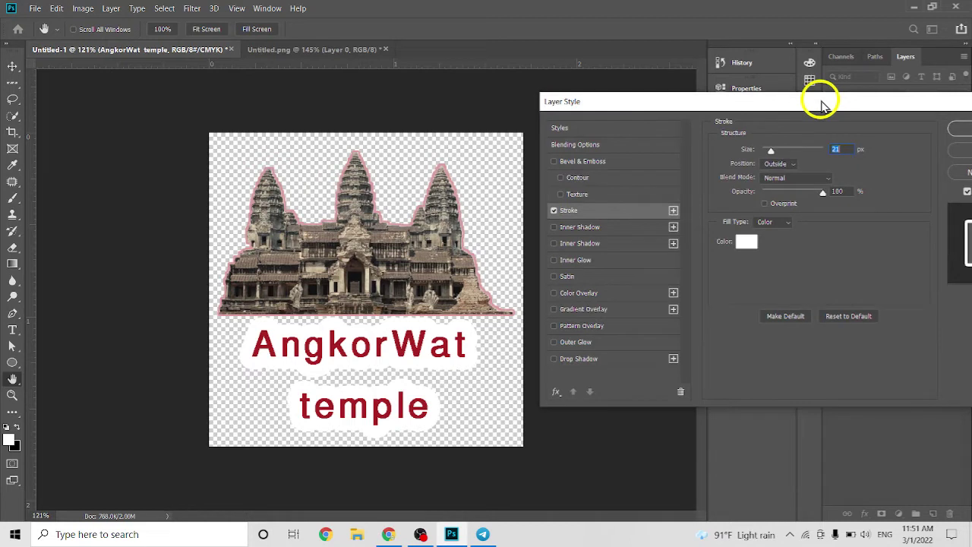
- Add a #9ba8ba drop shadow at 65% opacity, 44 px distance, and apply the style
{"action": "left_click", "coordinate": [573, 361]}
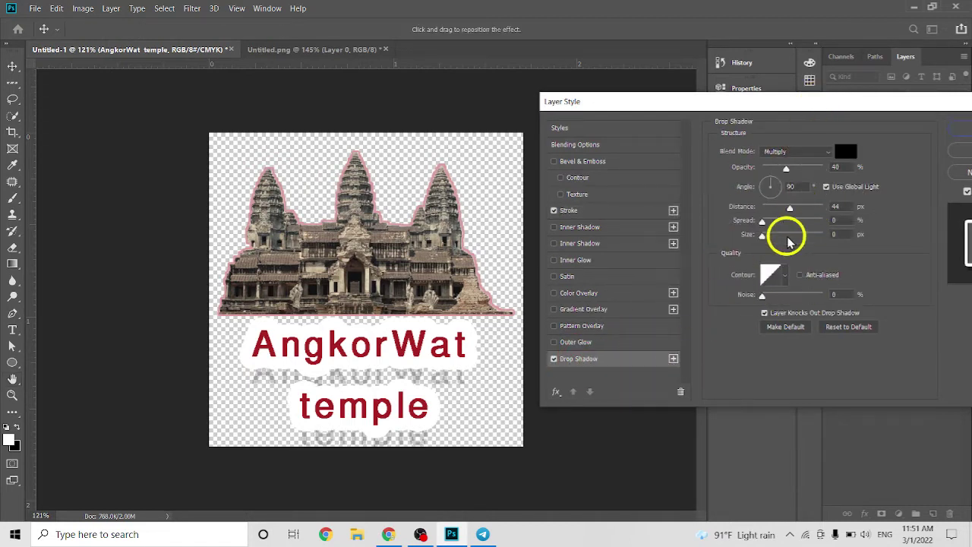
{"action": "left_click", "coordinate": [844, 151]}
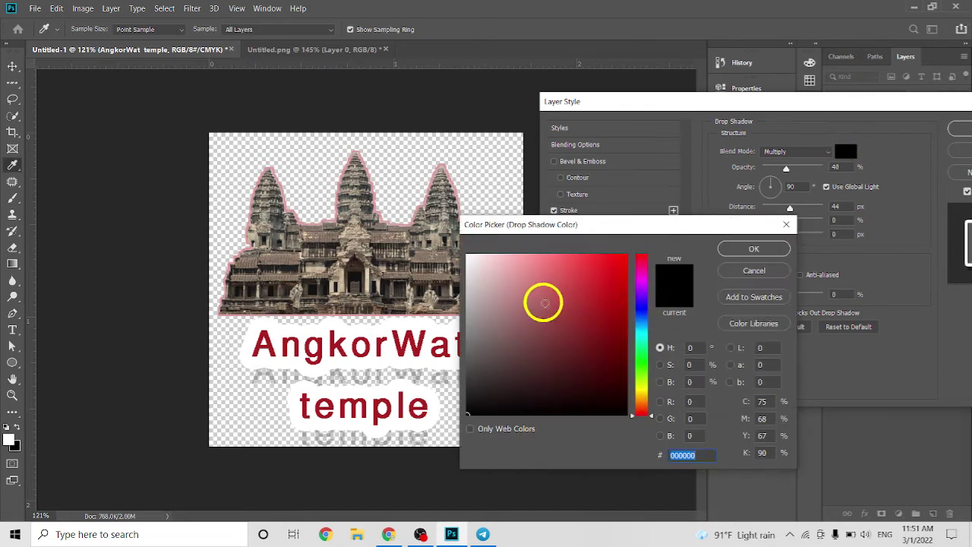
{"action": "left_click", "coordinate": [641, 318]}
{"action": "left_click", "coordinate": [492, 298]}
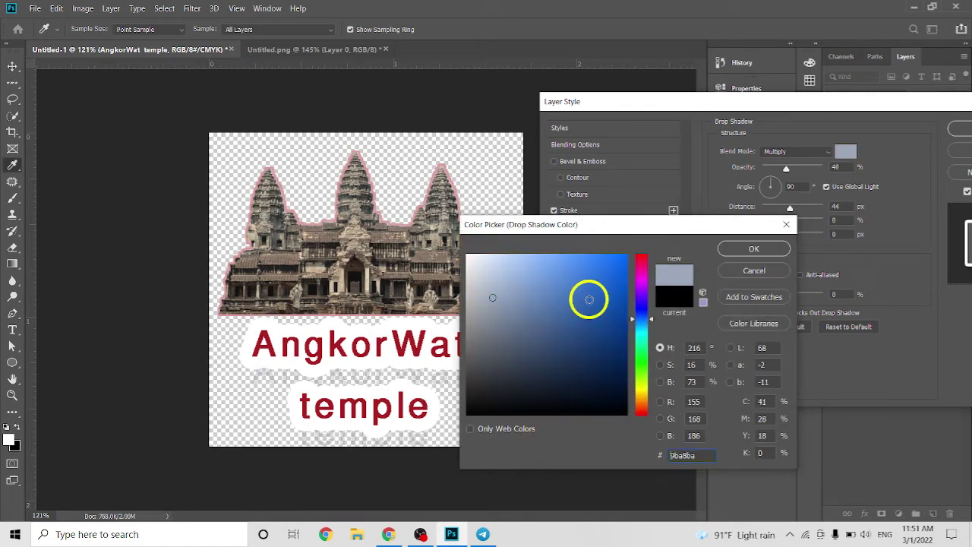
{"action": "left_click", "coordinate": [752, 249]}
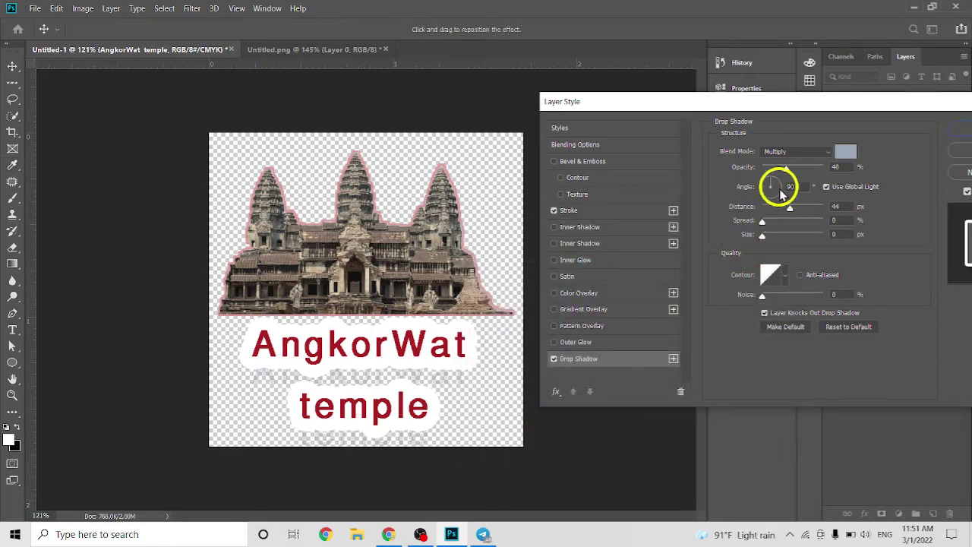
{"action": "left_click_drag", "start_coordinate": [793, 173], "coordinate": [804, 175]}
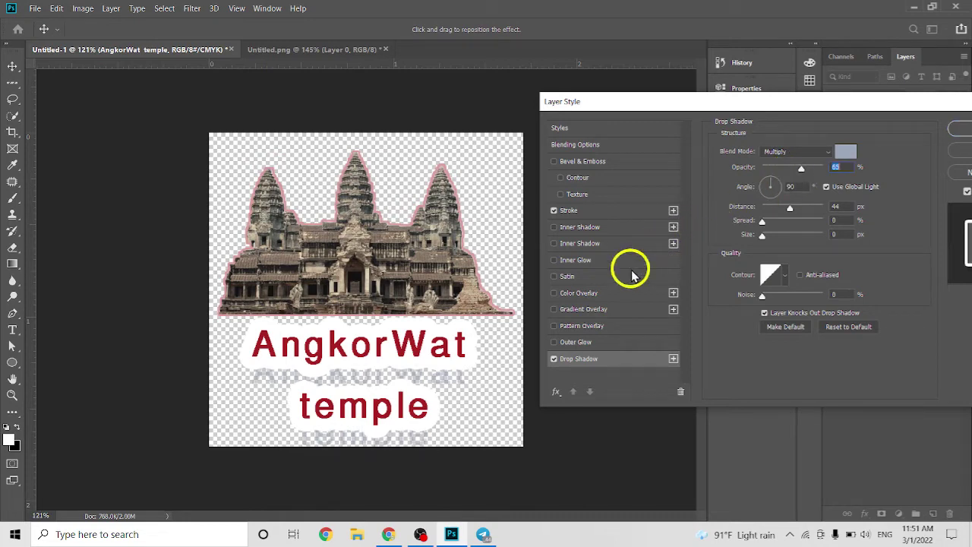
{"action": "left_click_drag", "start_coordinate": [864, 102], "coordinate": [942, 120]}
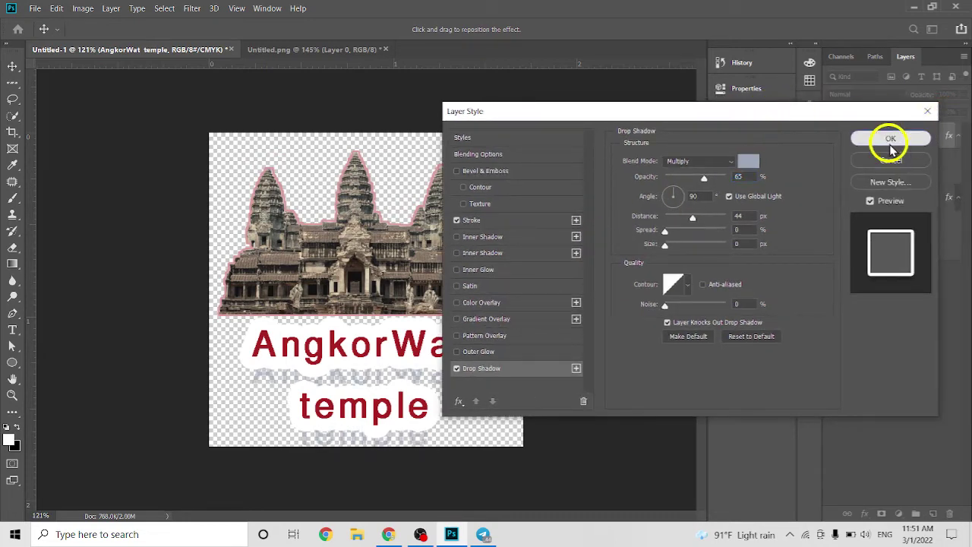
{"action": "left_click", "coordinate": [891, 138]}
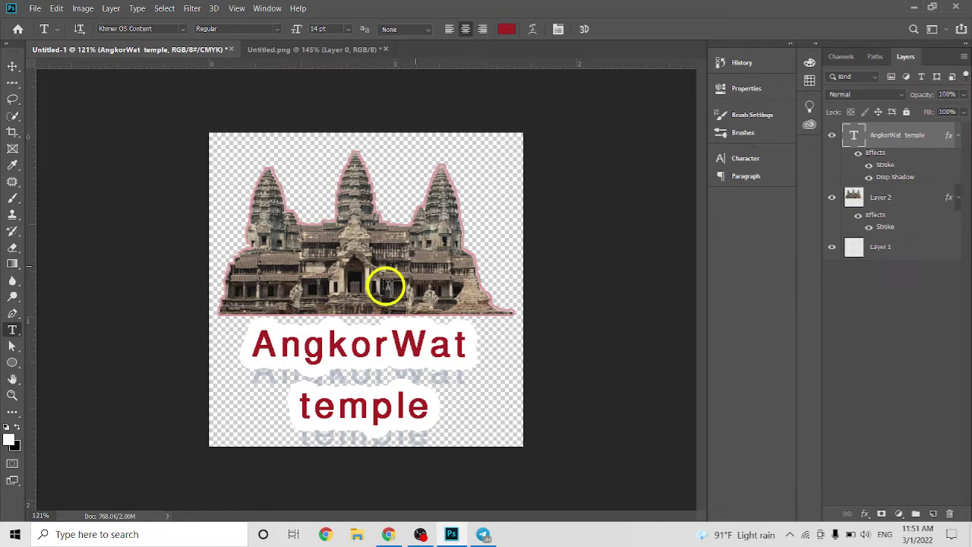
- Save the sticker to the Desktop as a PNG named 'angkor wat', accepting the PNG options
{"action": "left_click", "coordinate": [33, 8]}
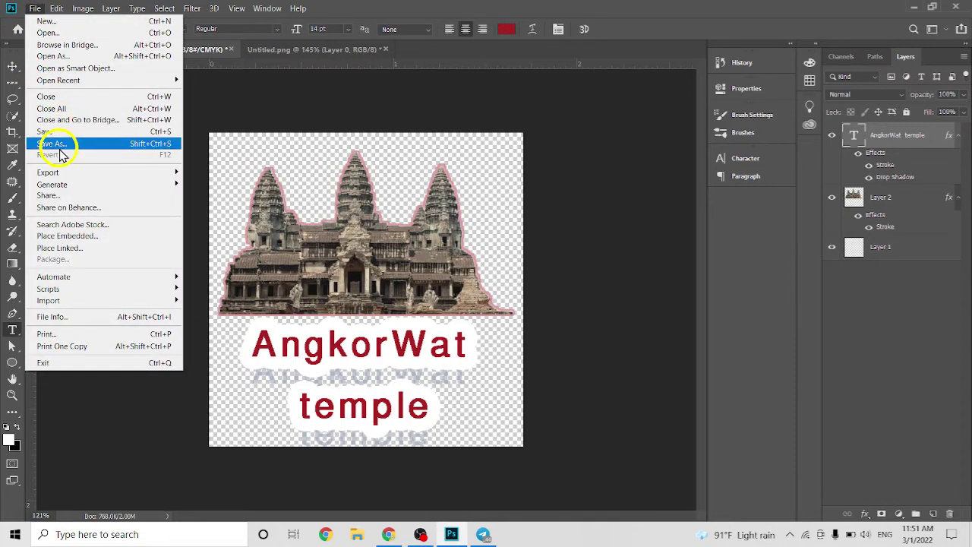
{"action": "left_click", "coordinate": [60, 145]}
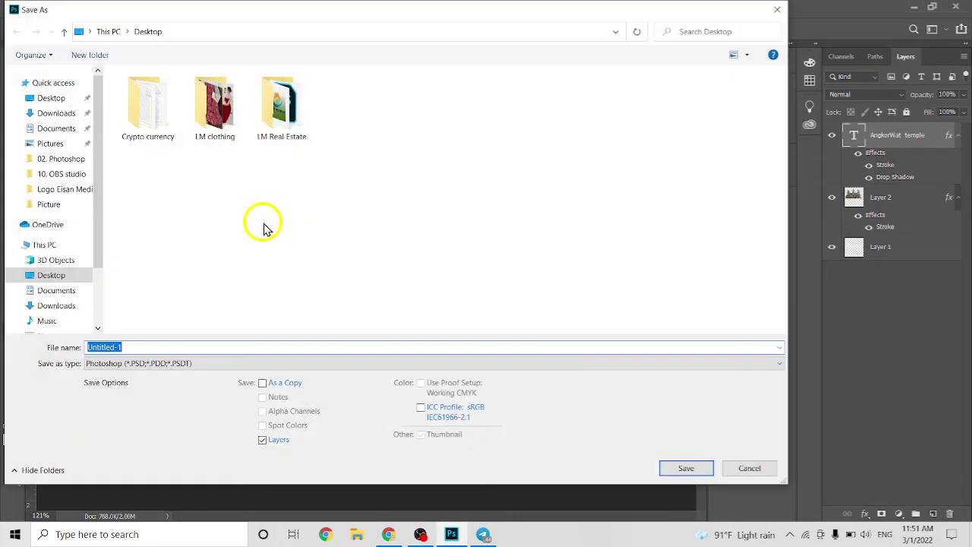
{"action": "left_click", "coordinate": [57, 98]}
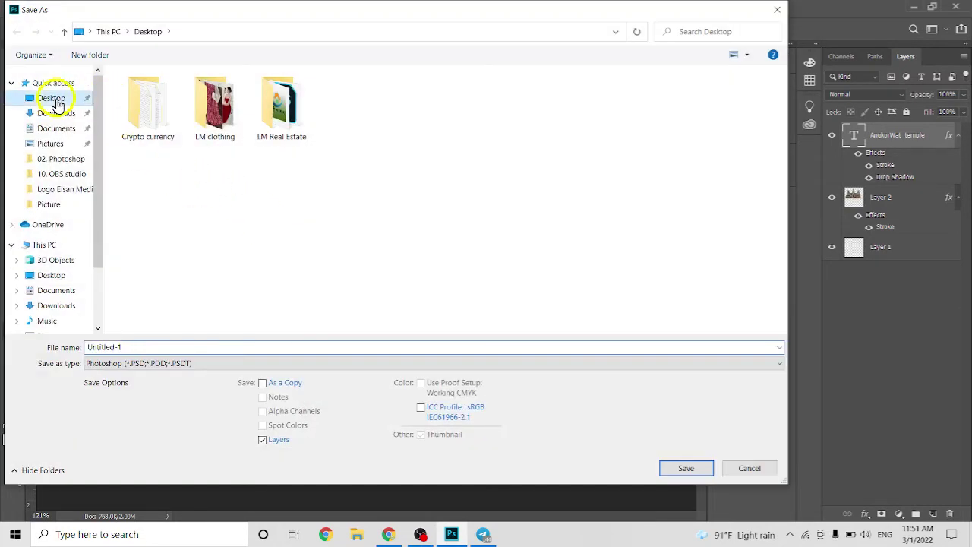
{"action": "left_click", "coordinate": [213, 364]}
{"action": "left_click", "coordinate": [205, 310]}
{"action": "left_click", "coordinate": [183, 345]}
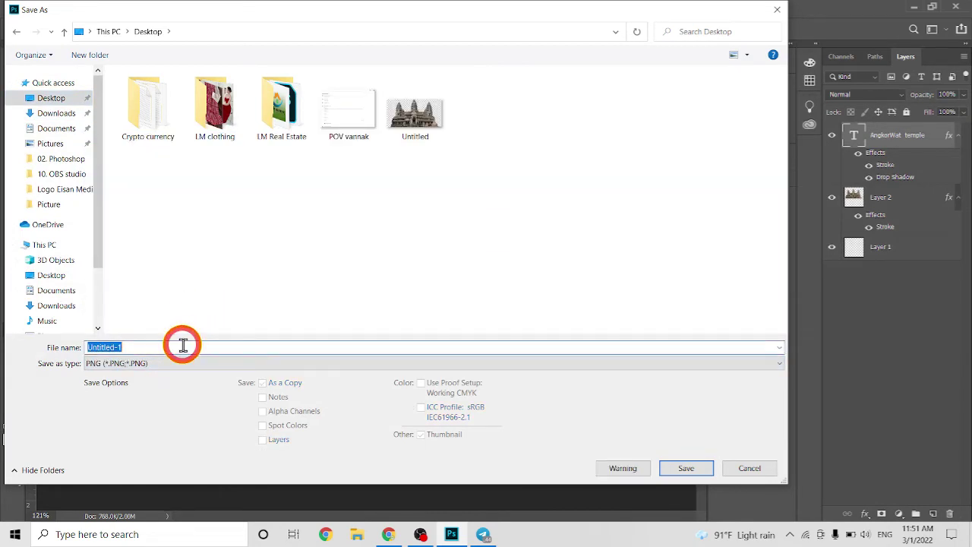
{"action": "type", "text": "angkor wat"}
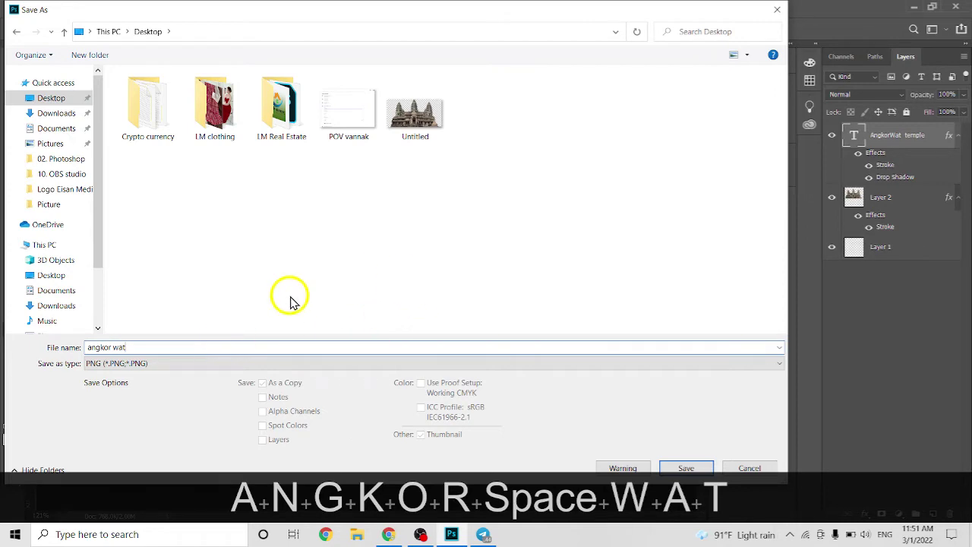
{"action": "left_click", "coordinate": [680, 471]}
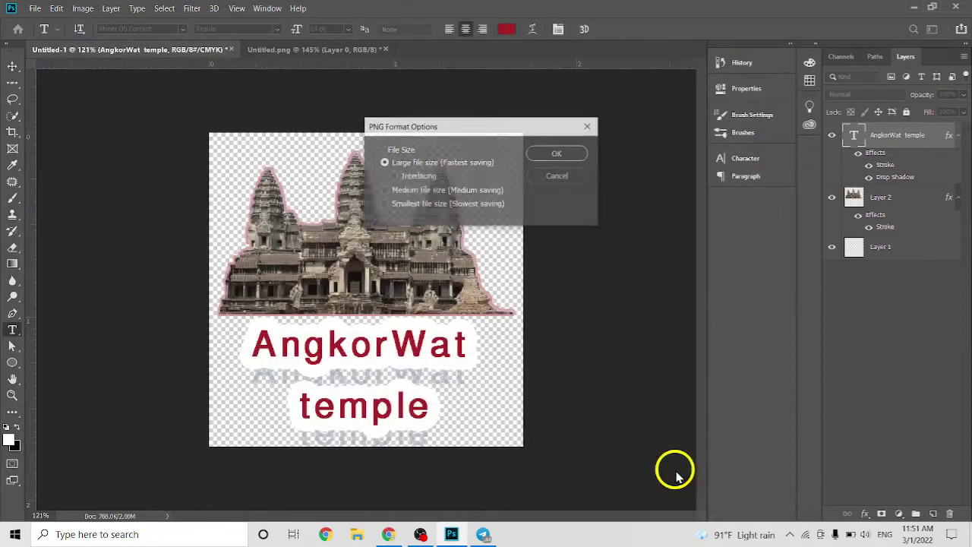
{"action": "left_click", "coordinate": [546, 150]}
- Minimize Photoshop, move the angkor wat file near Untitled on the desktop, and refresh
{"action": "left_click", "coordinate": [913, 7]}
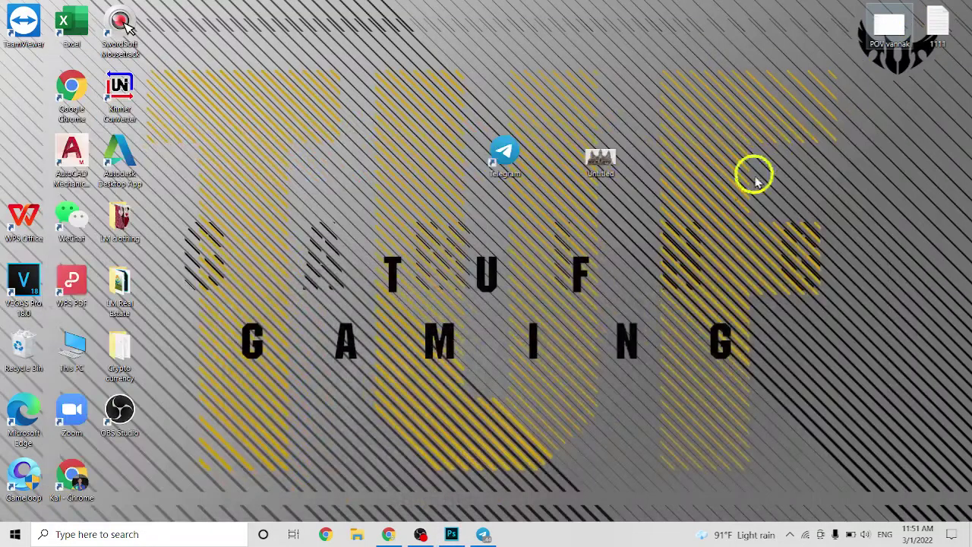
{"action": "left_click_drag", "start_coordinate": [56, 120], "coordinate": [382, 220]}
{"action": "right_click", "coordinate": [430, 230]}
{"action": "left_click", "coordinate": [463, 266]}
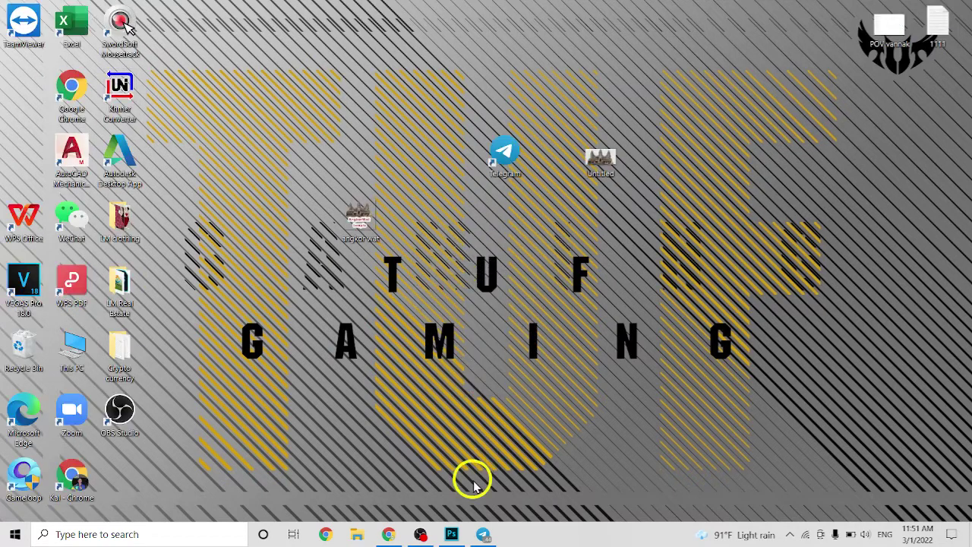
{"action": "left_click", "coordinate": [483, 534]}
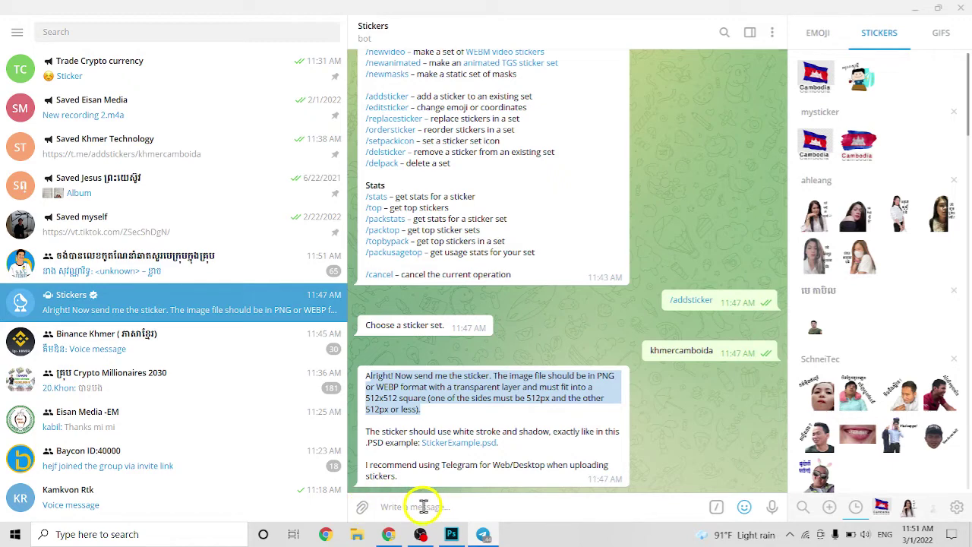
- Attach the angkor wat PNG from the Desktop and send it uncompressed to the Stickers bot
{"action": "left_click", "coordinate": [363, 508]}
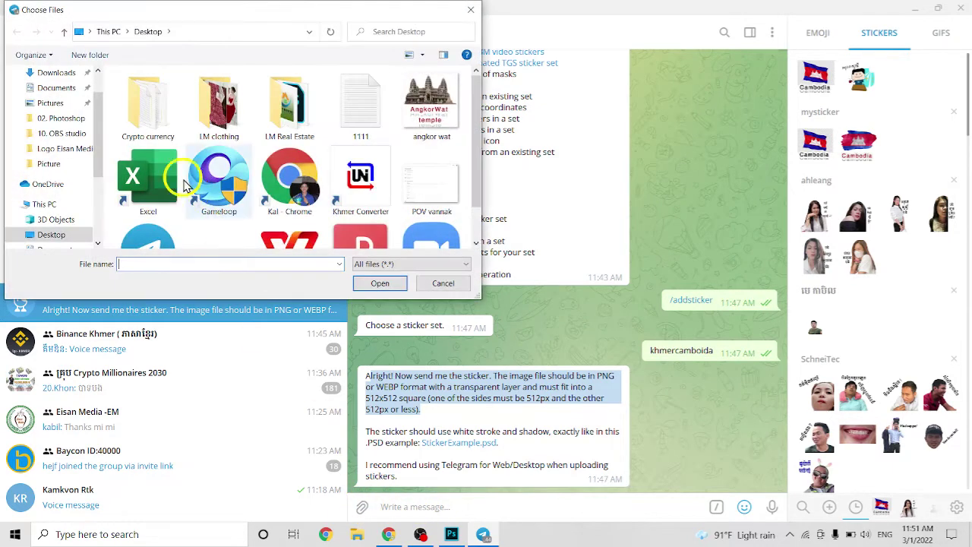
{"action": "left_click", "coordinate": [430, 113]}
{"action": "left_click", "coordinate": [382, 283]}
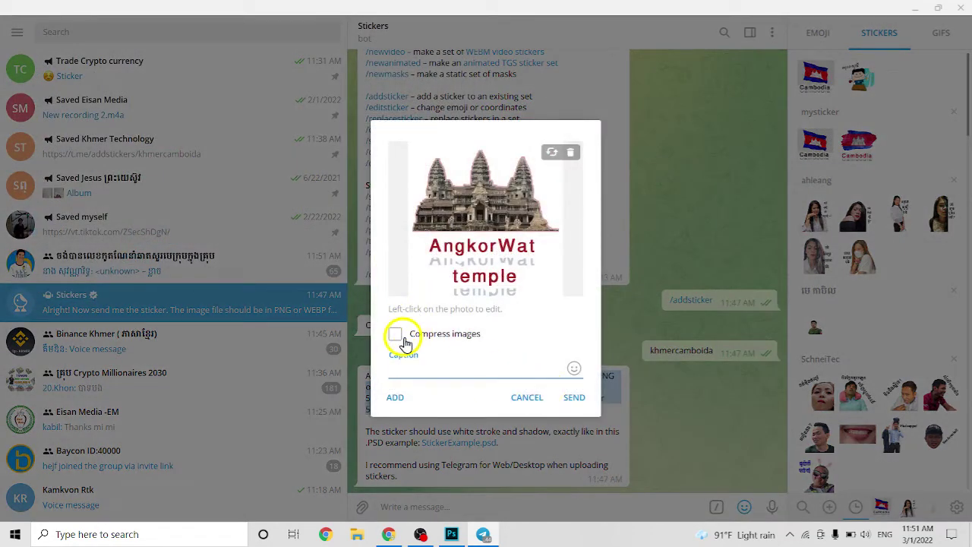
{"action": "left_click", "coordinate": [396, 334]}
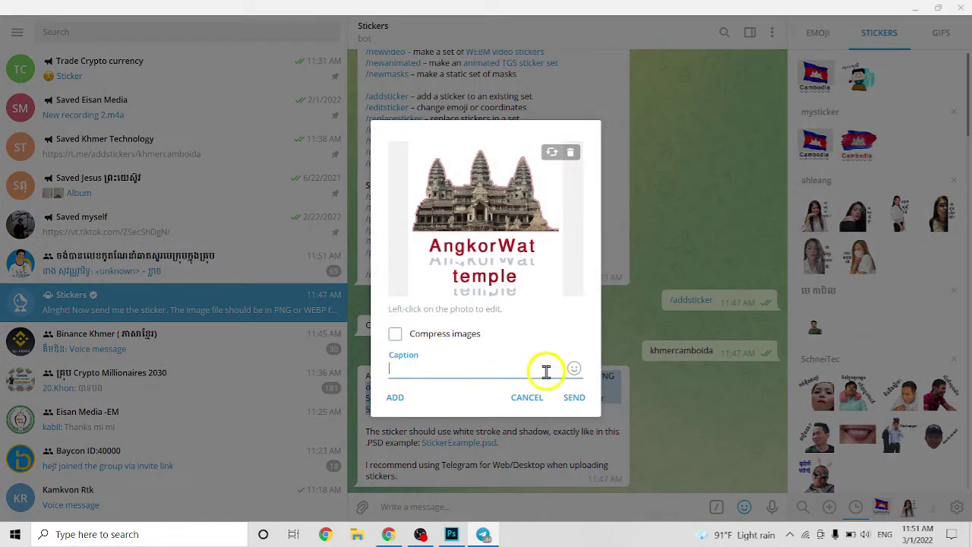
{"action": "left_click", "coordinate": [575, 398]}
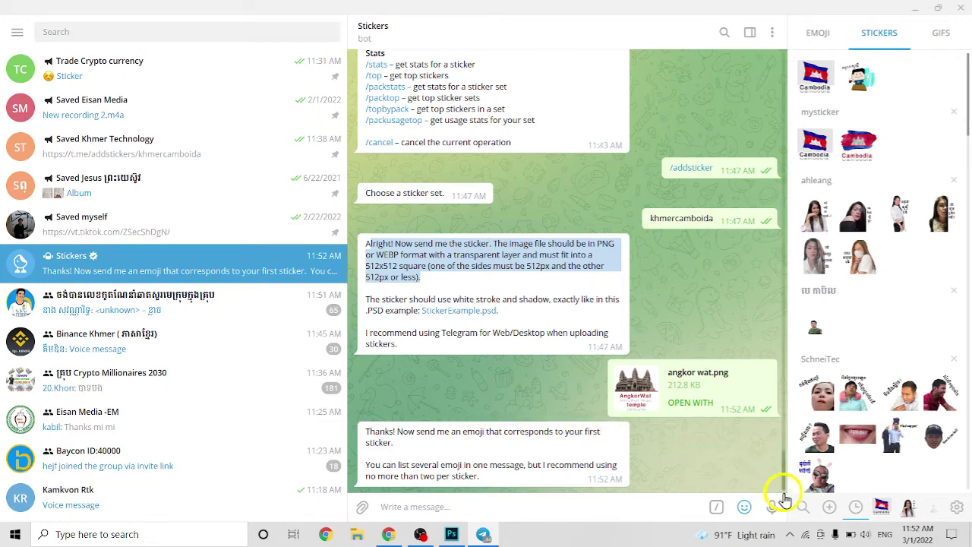
- Send the Cambodia flag emoji as the angkor wat sticker's emoji
{"action": "left_click", "coordinate": [818, 35]}
{"action": "scroll", "coordinate": [942, 304], "scroll_direction": "up", "scroll_amount": 2}
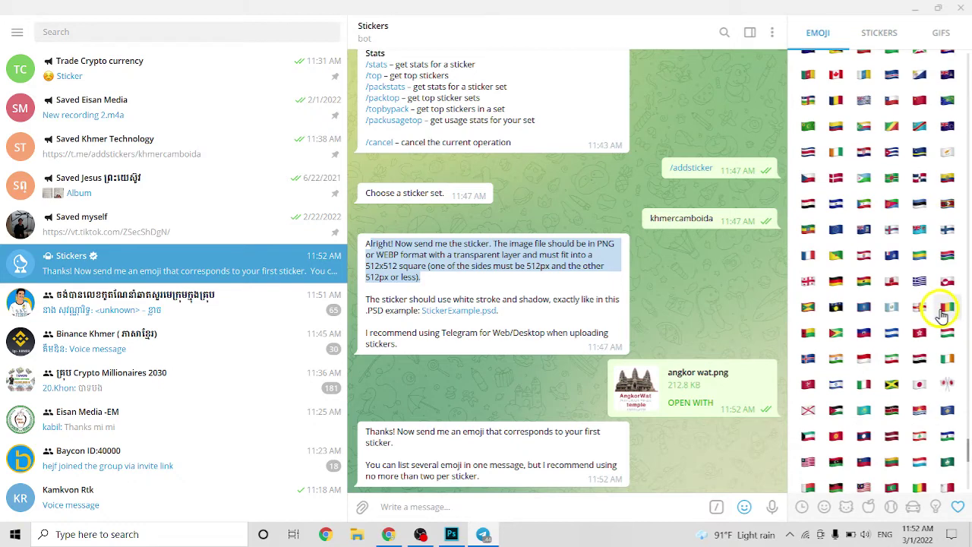
{"action": "scroll", "coordinate": [942, 293], "scroll_direction": "up", "scroll_amount": 1}
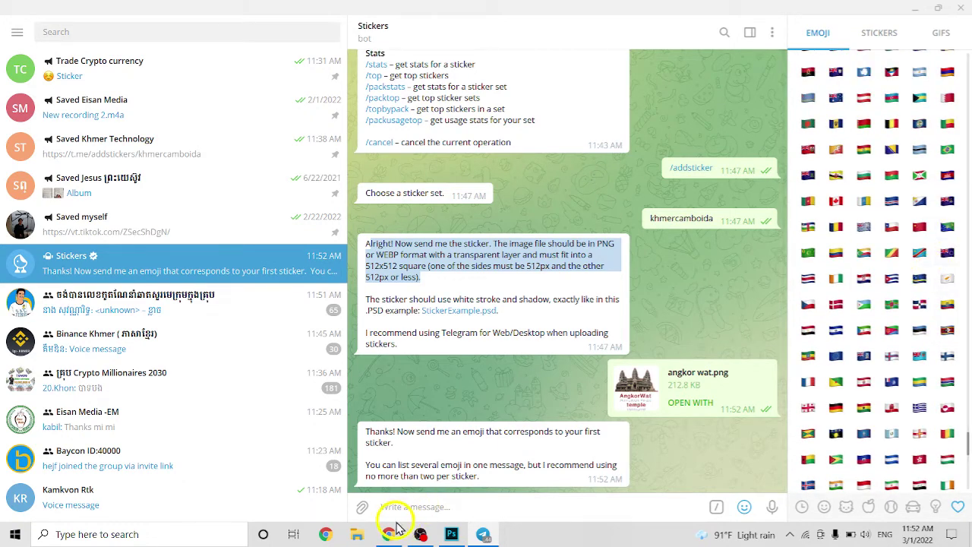
{"action": "left_click", "coordinate": [948, 177]}
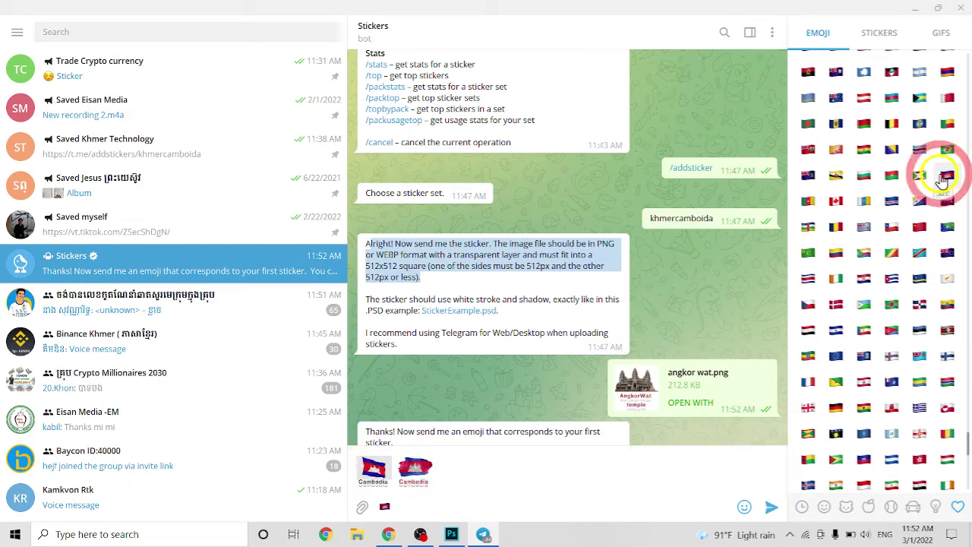
{"action": "left_click", "coordinate": [419, 502]}
{"action": "key", "text": "Return"}
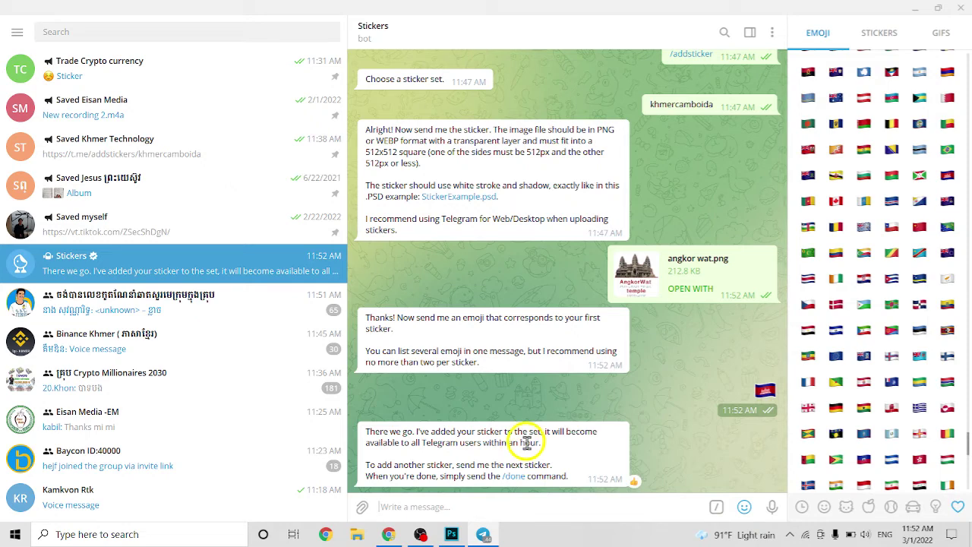
- Send /done to the bot and open the mysticker set to view the new sticker
{"action": "left_click_drag", "start_coordinate": [545, 430], "coordinate": [550, 444]}
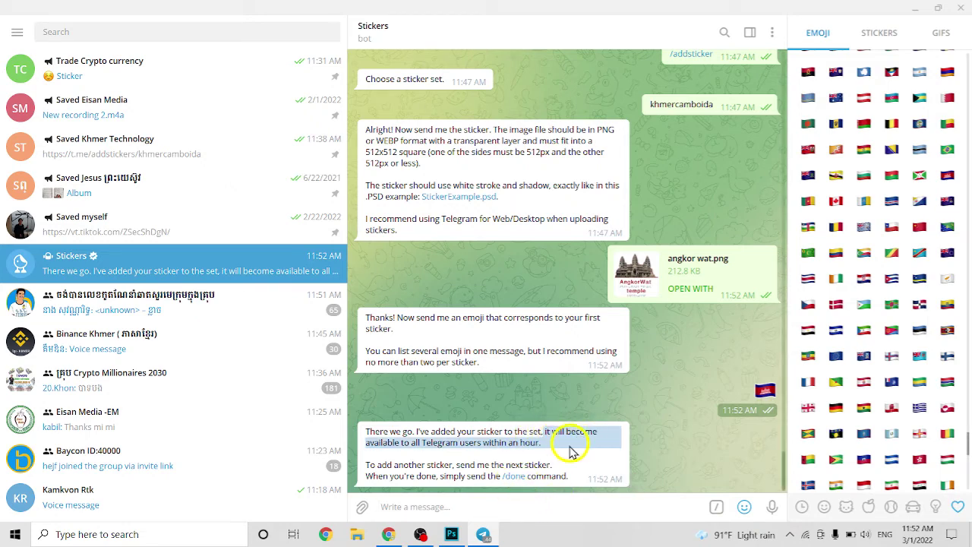
{"action": "left_click", "coordinate": [879, 34]}
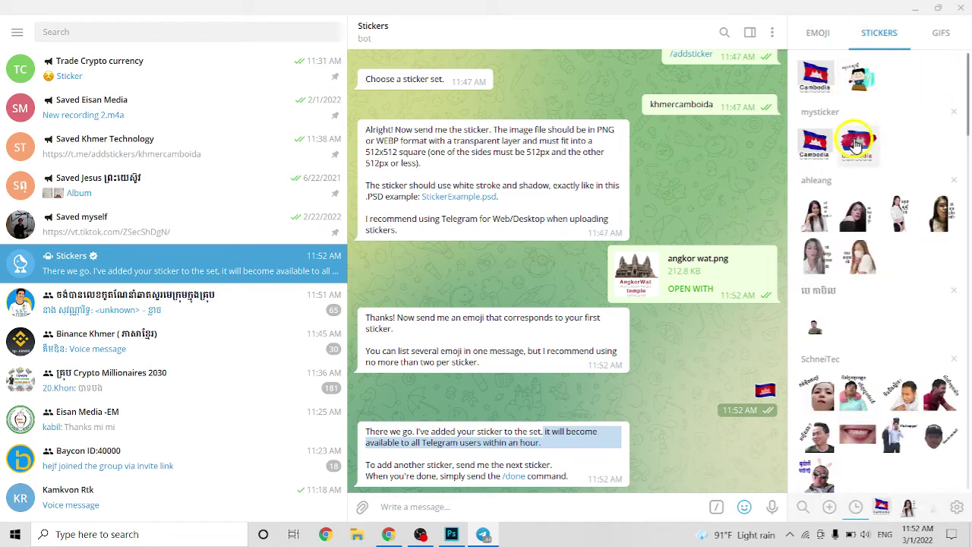
{"action": "left_click", "coordinate": [512, 477]}
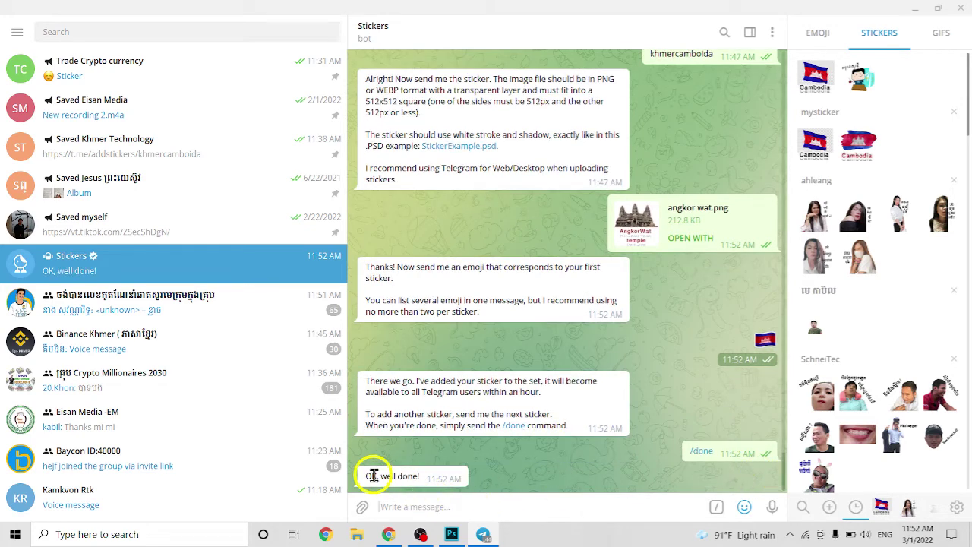
{"action": "left_click", "coordinate": [821, 114]}
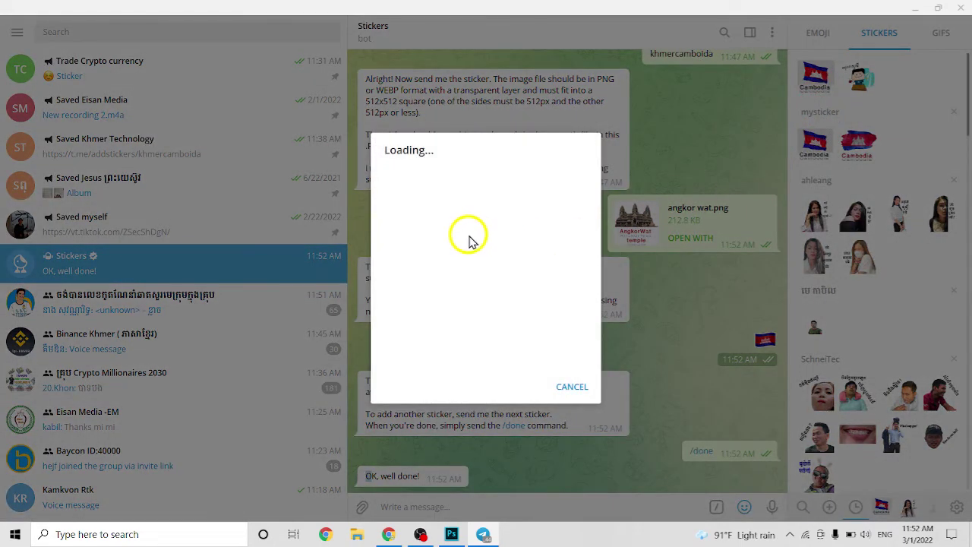